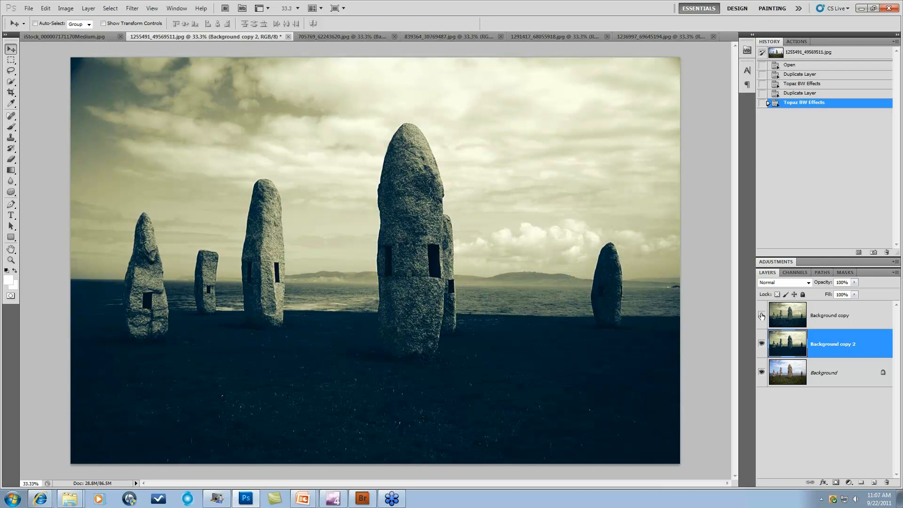
- Compare the stones image with the Background copy layer shown and hidden, and hide both Background copy and Background copy 2
left_click(761, 316)
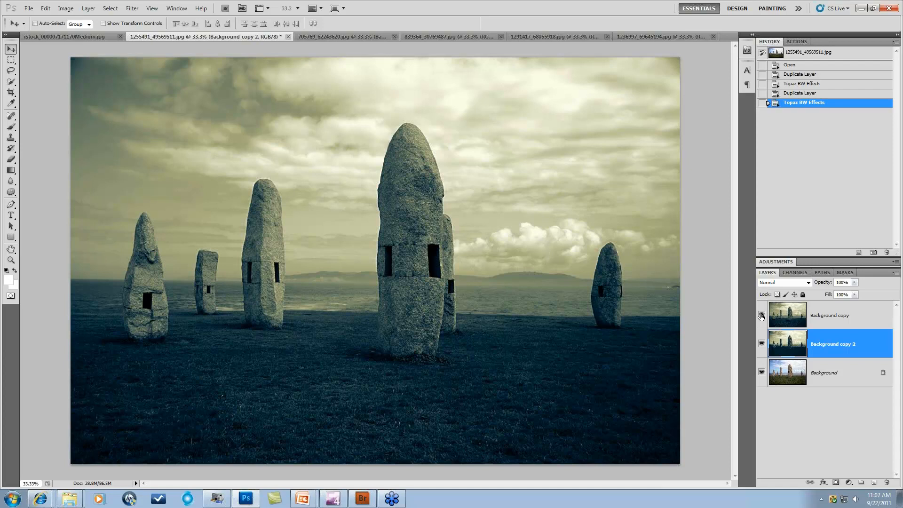
left_click(761, 315)
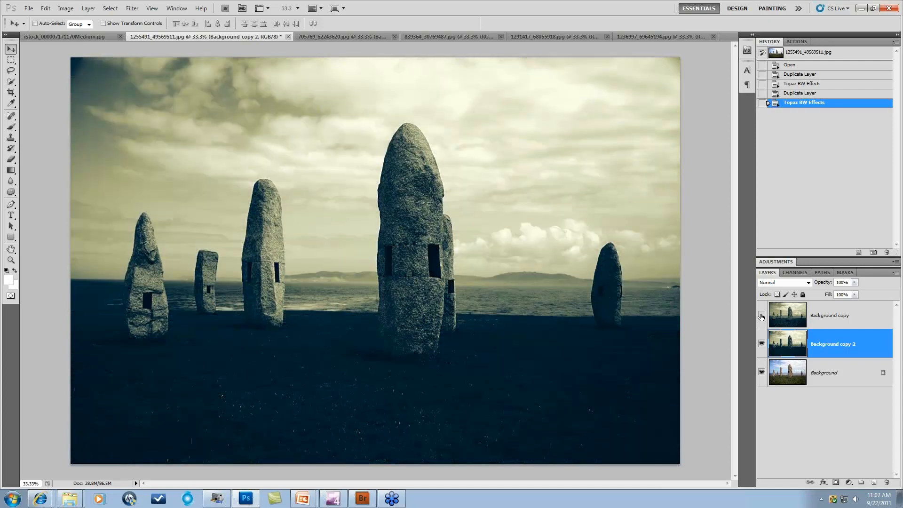
left_click(761, 315)
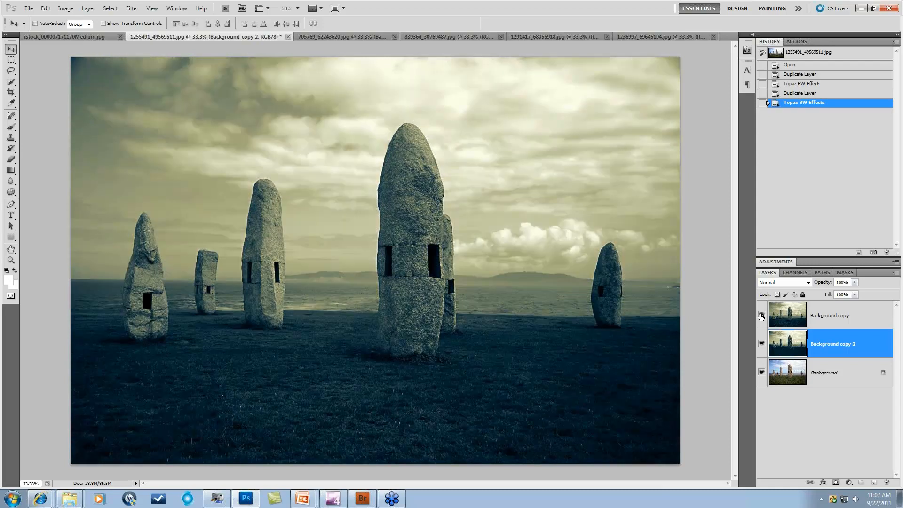
left_click(761, 315)
left_click(761, 343)
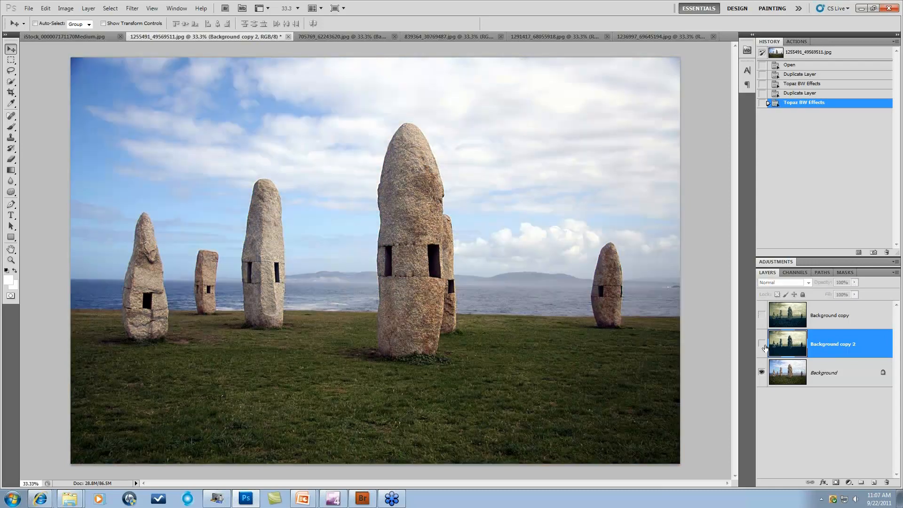
- Duplicate the original Background layer and open the duplicate in the Topaz BW Effects filter
left_click(829, 380)
left_click_drag(841, 394, 874, 483)
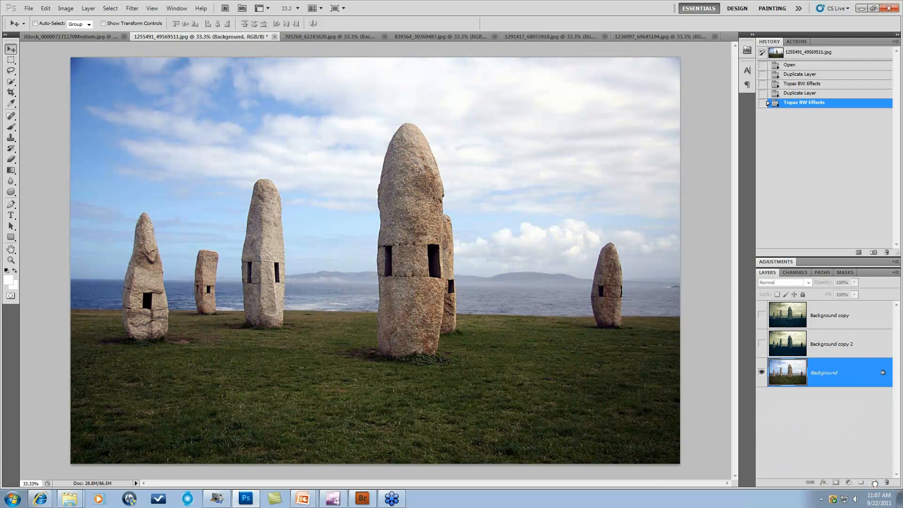
left_click(133, 7)
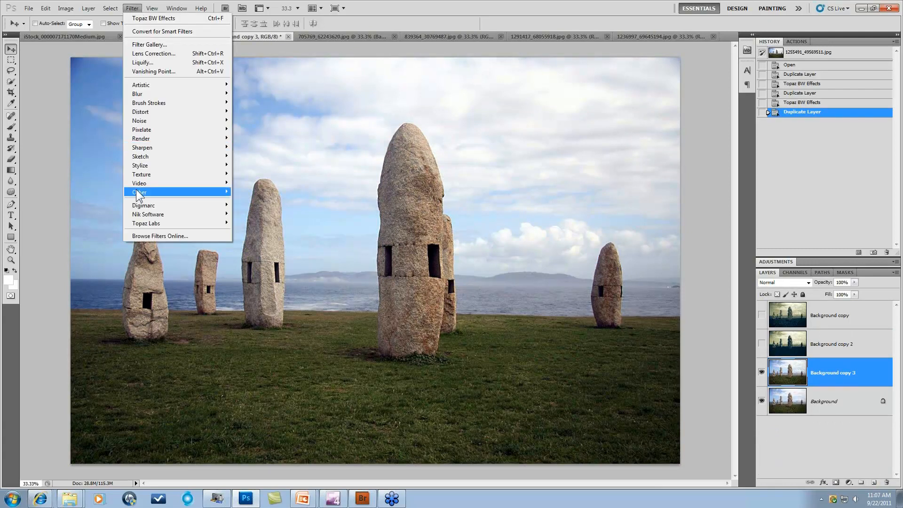
mouse_move(142, 225)
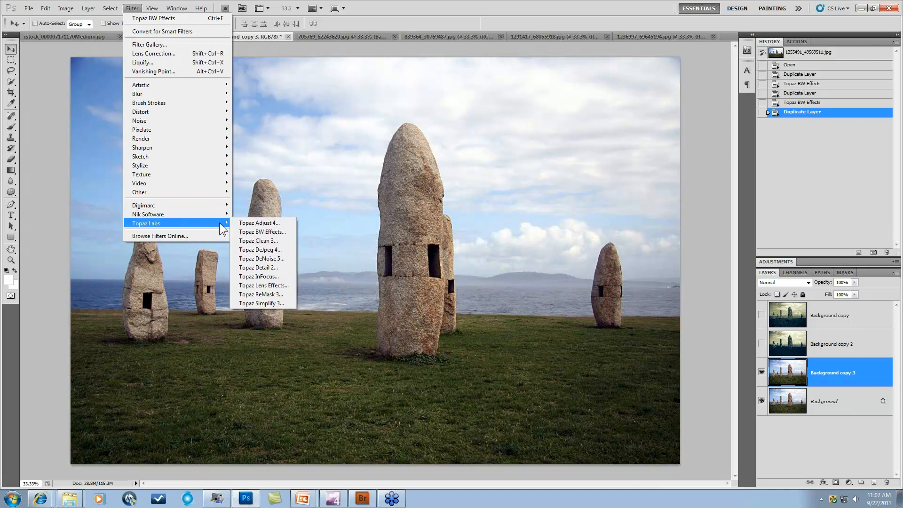
left_click(249, 232)
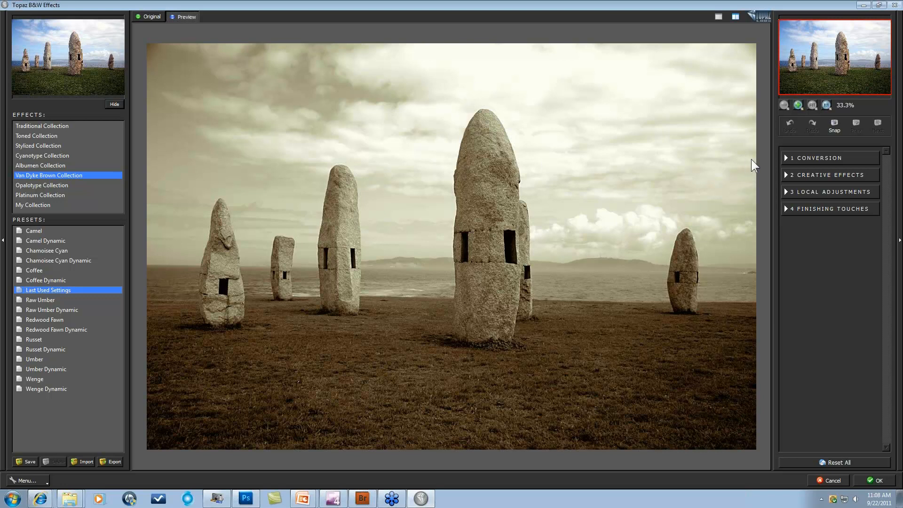
- Inspect the Quad Tone settings of the last used look, and apply the Camel preset to inspect its Quad Tone settings too
left_click(789, 209)
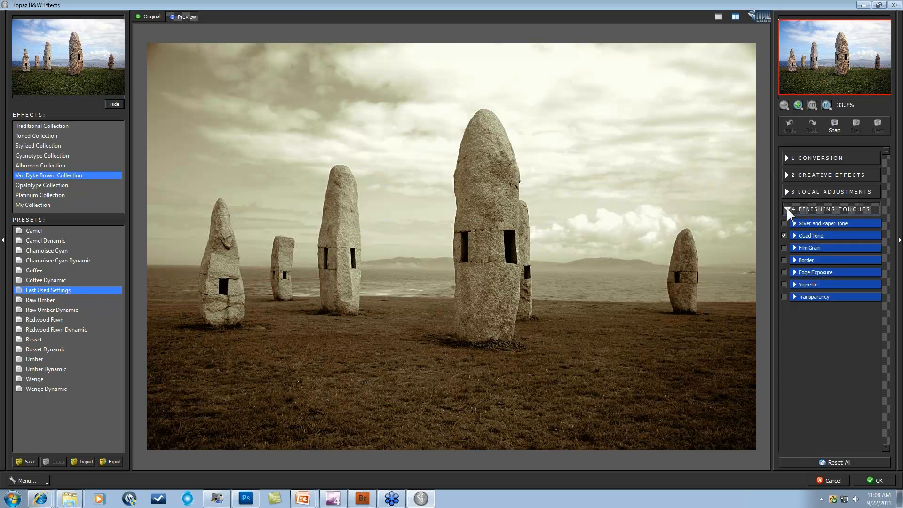
left_click(795, 236)
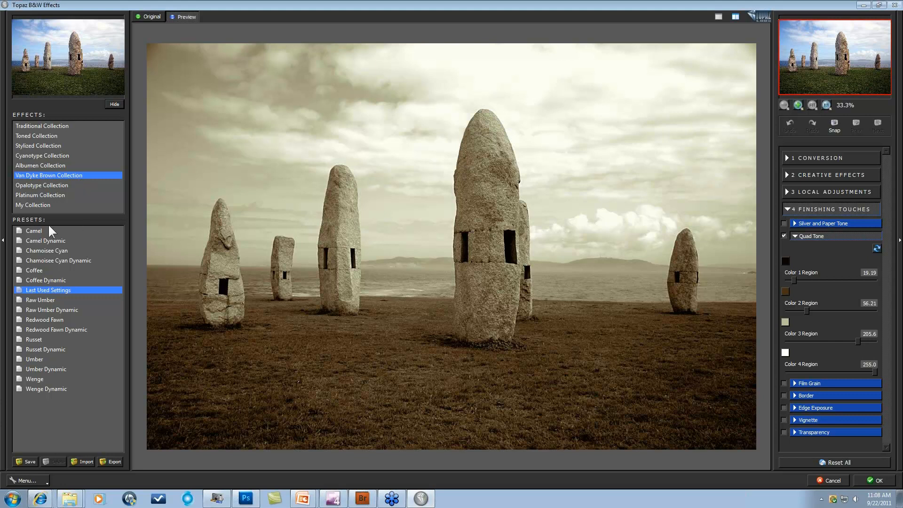
left_click(38, 230)
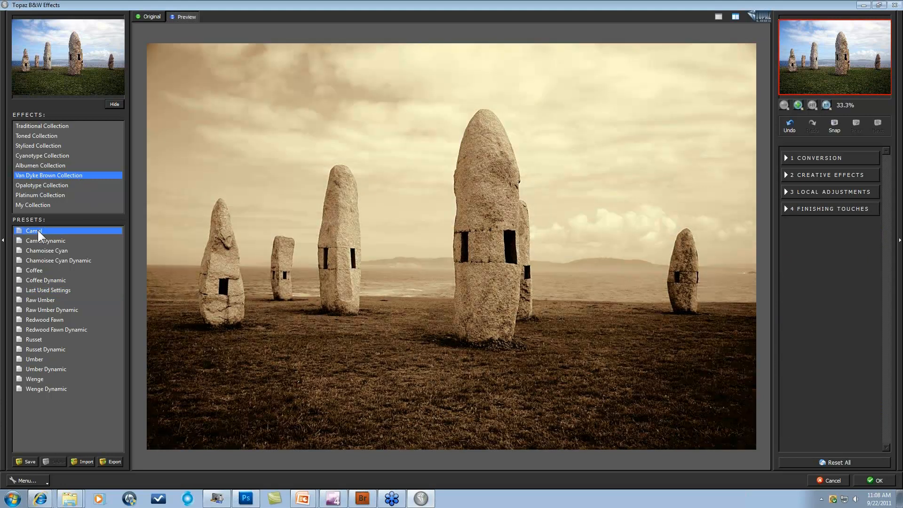
left_click(789, 210)
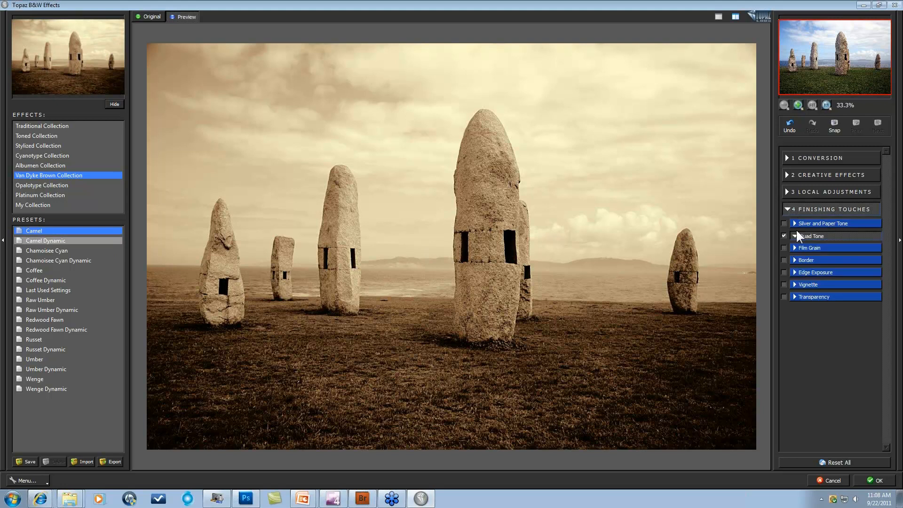
left_click(795, 236)
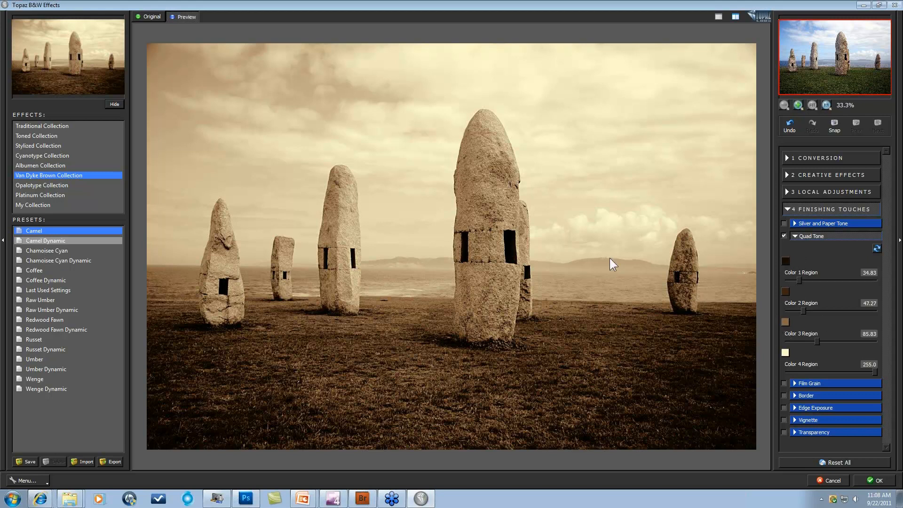
- Apply the Chamoisee Cyan preset and set its Quad Tone regions to 8.23 for Color 1, 58.95 for Color 2 and 204.2 for Color 3
left_click(44, 251)
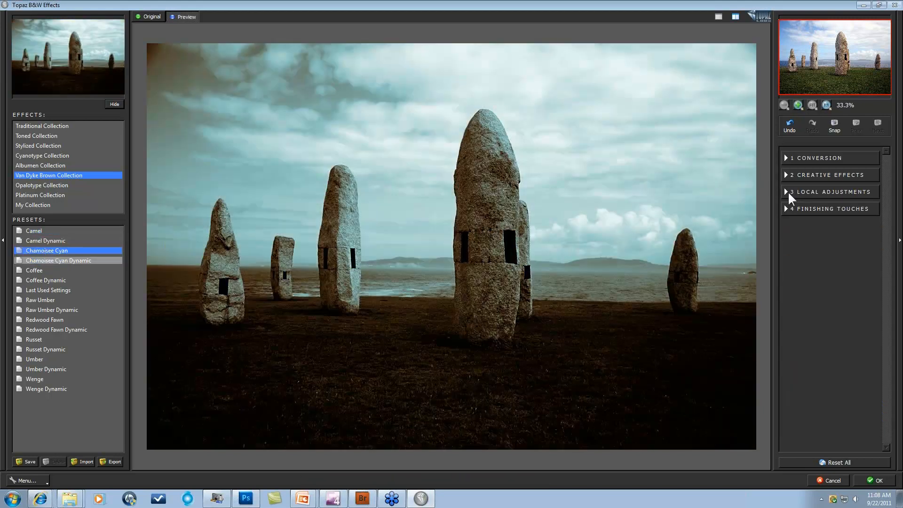
left_click(787, 209)
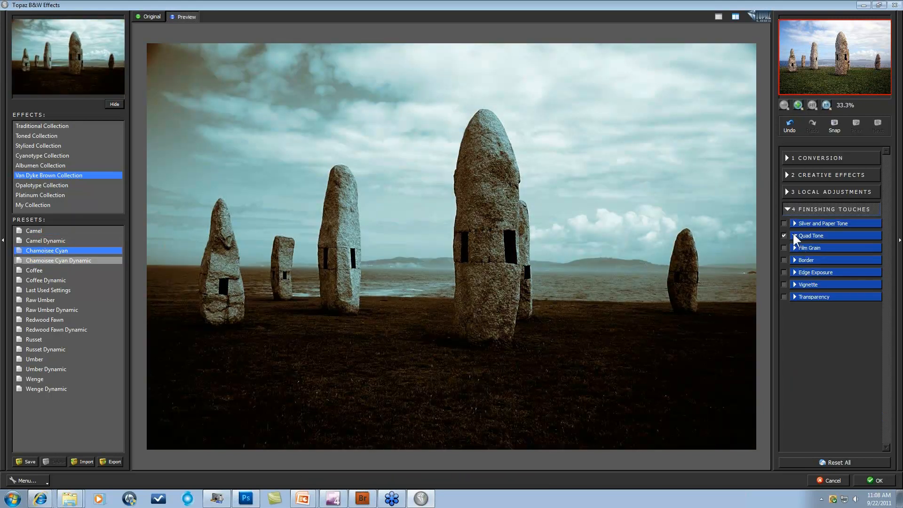
left_click(794, 237)
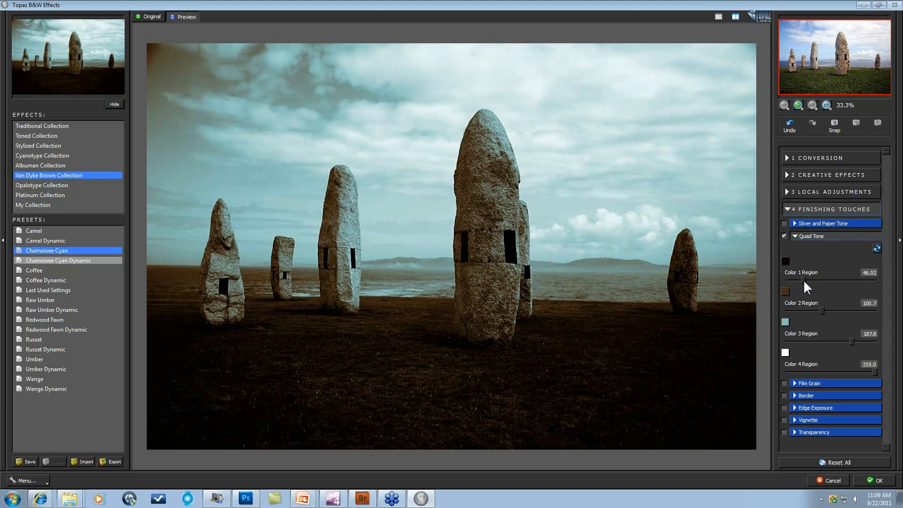
left_click_drag(803, 280, 795, 277)
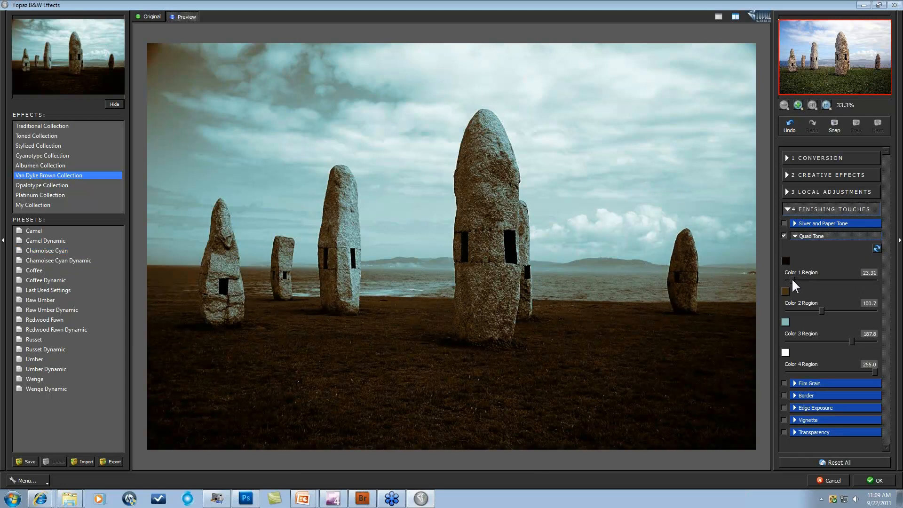
left_click_drag(790, 279, 789, 279)
left_click_drag(814, 308, 808, 308)
right_click(809, 308)
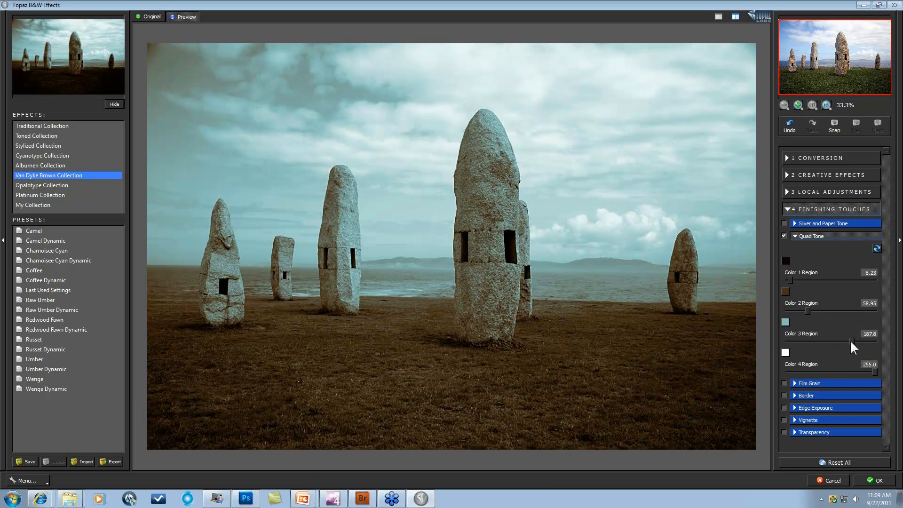
mouse_move(852, 340)
left_mouse_down()
mouse_move(839, 342)
mouse_move(864, 340)
mouse_move(857, 341)
left_mouse_up()
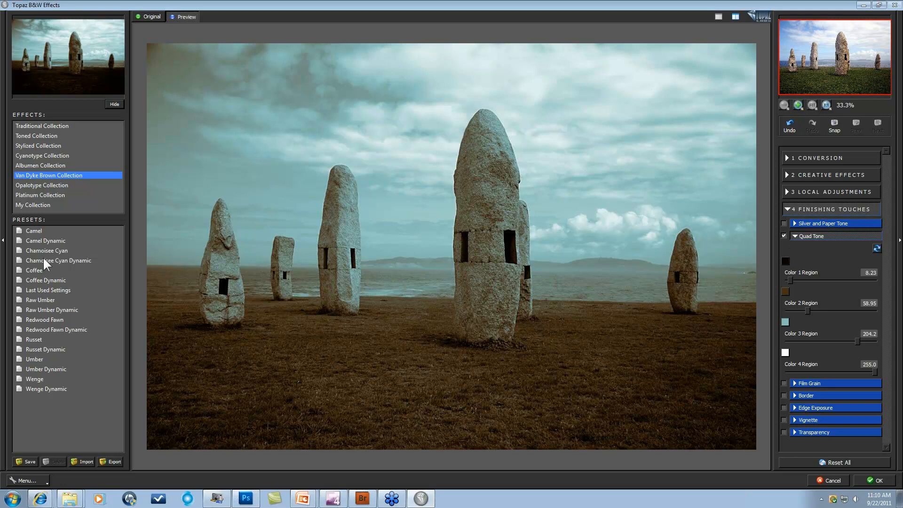
- Apply the Raw Umber preset and inspect its Silver and Paper Tone and Quad Tone settings
left_click(39, 301)
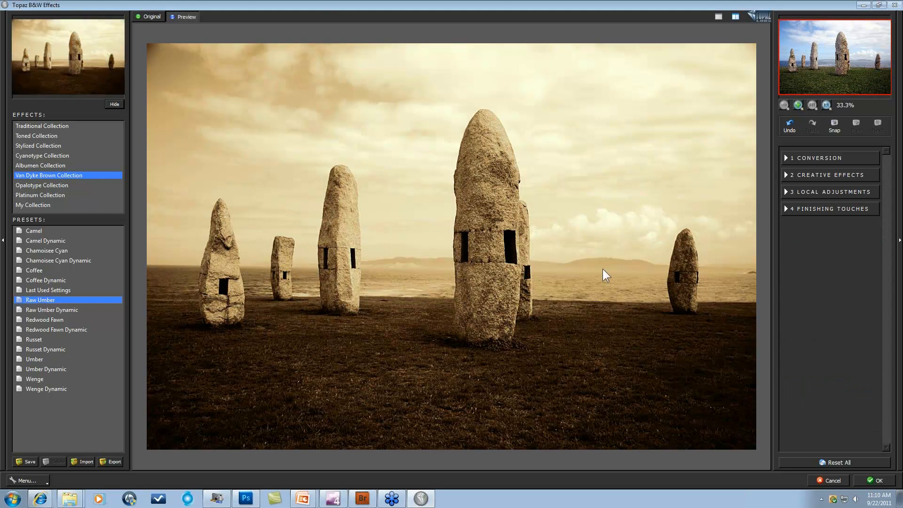
left_click(785, 210)
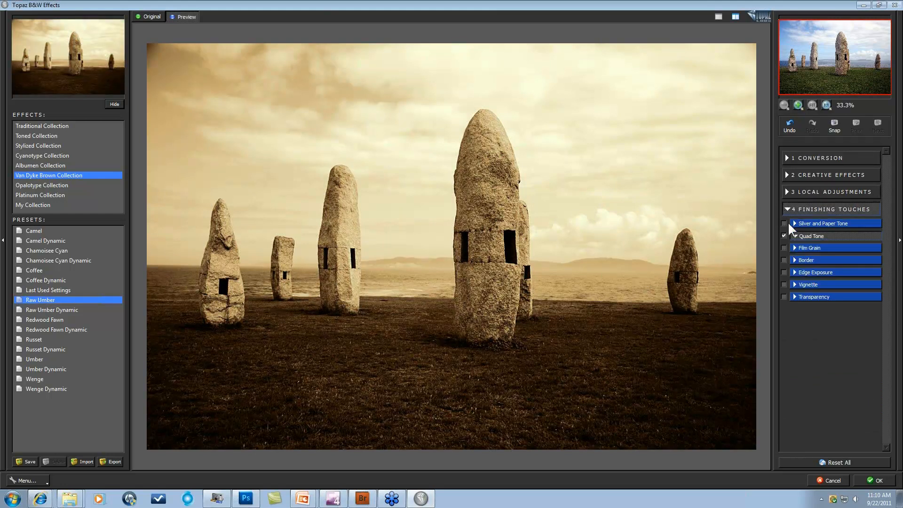
left_click(794, 224)
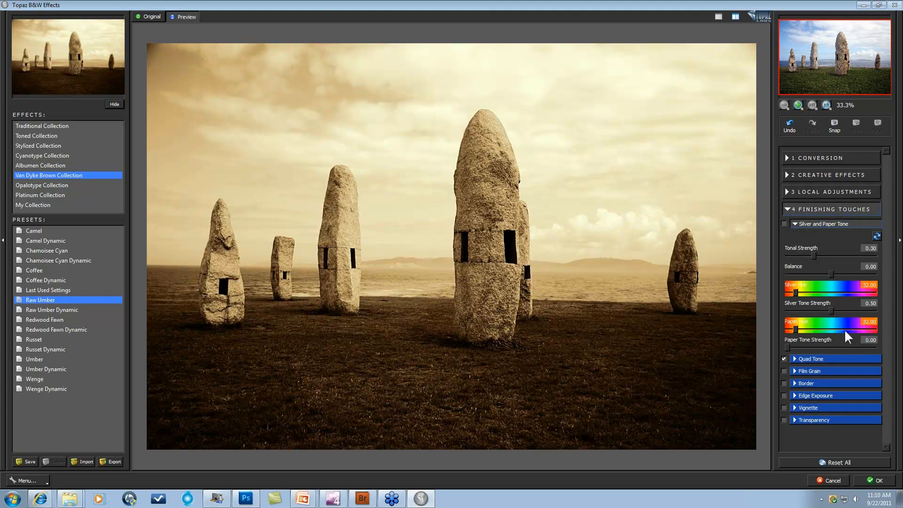
left_click(794, 359)
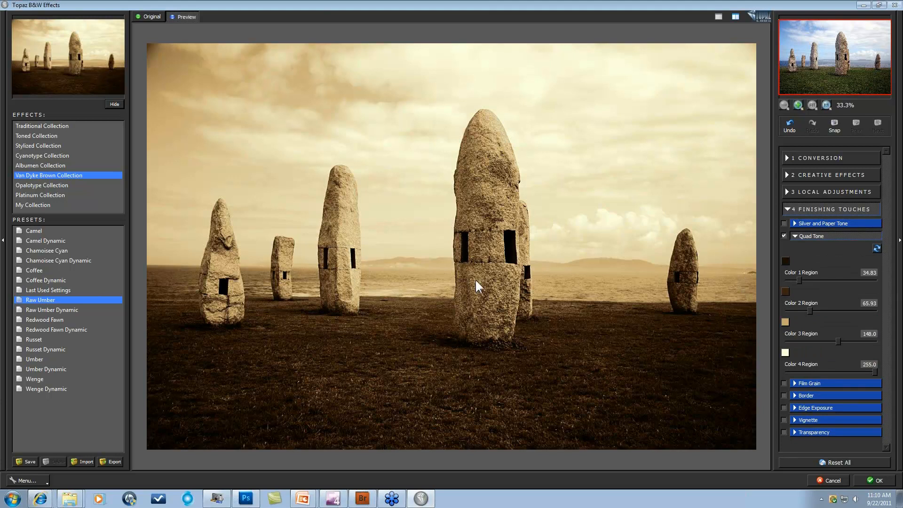
- Apply the Toned Collection's Sepia and Selenium I preset and set Quad Tone regions 1, 2 and 3 to 5.48, 58.95 and 194.6
left_click(40, 134)
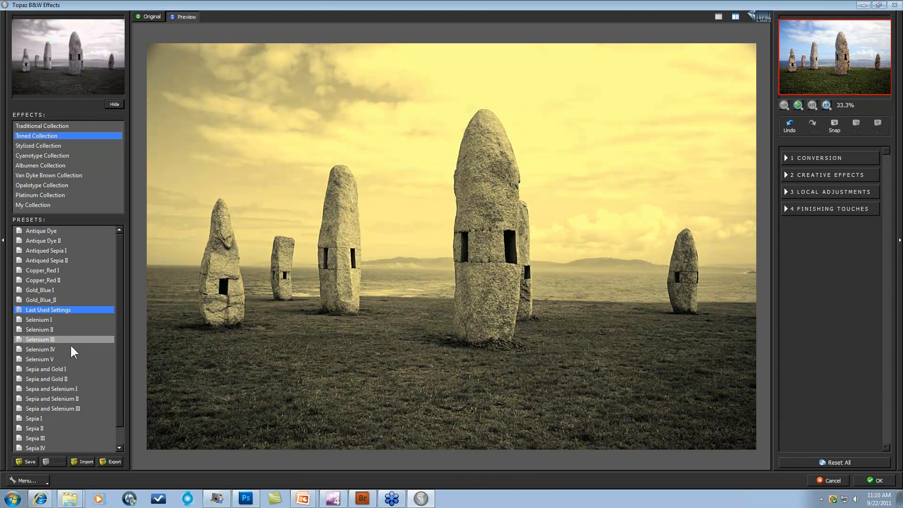
left_click(64, 388)
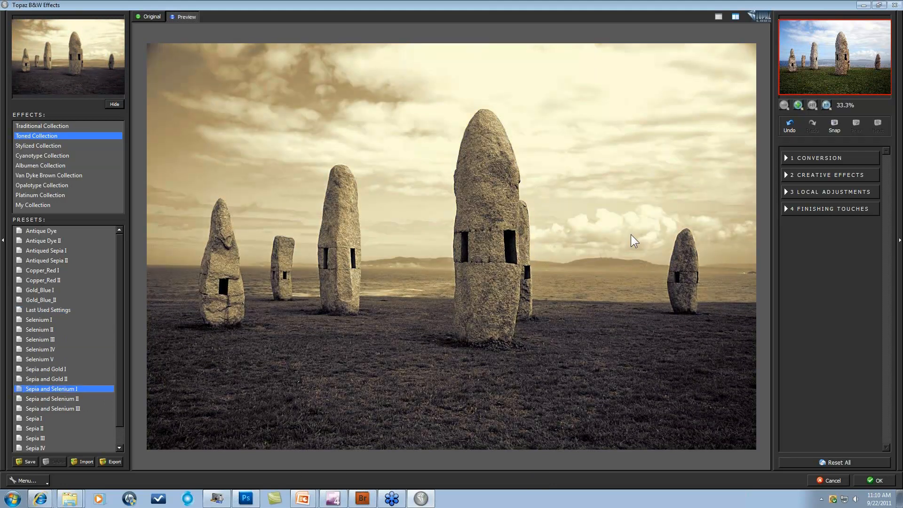
left_click(786, 207)
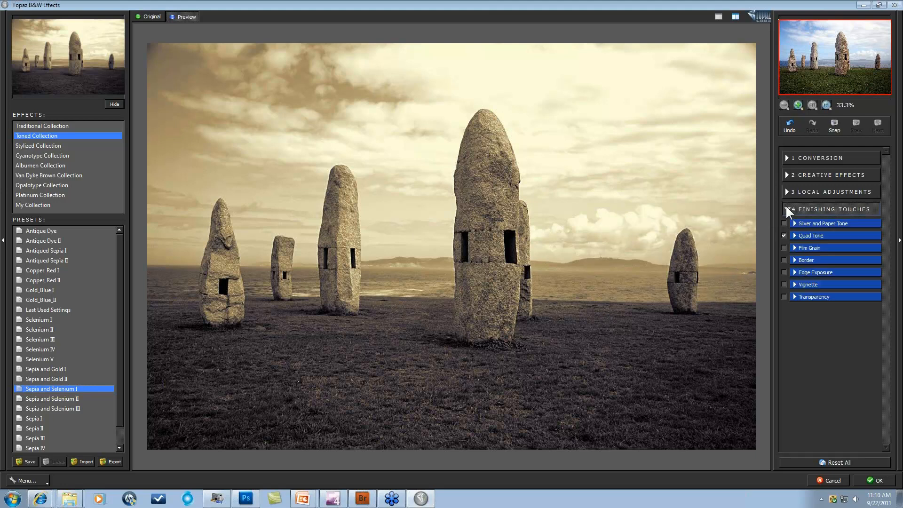
left_click(795, 236)
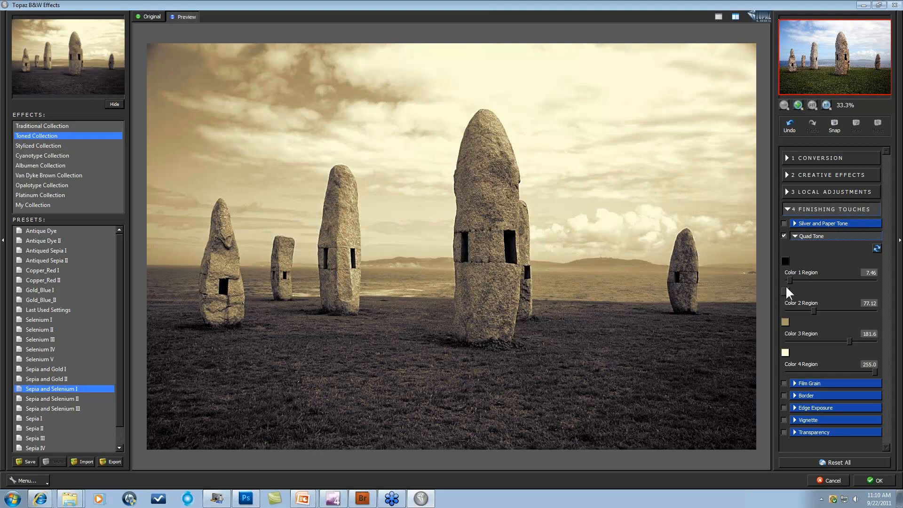
left_click(809, 309)
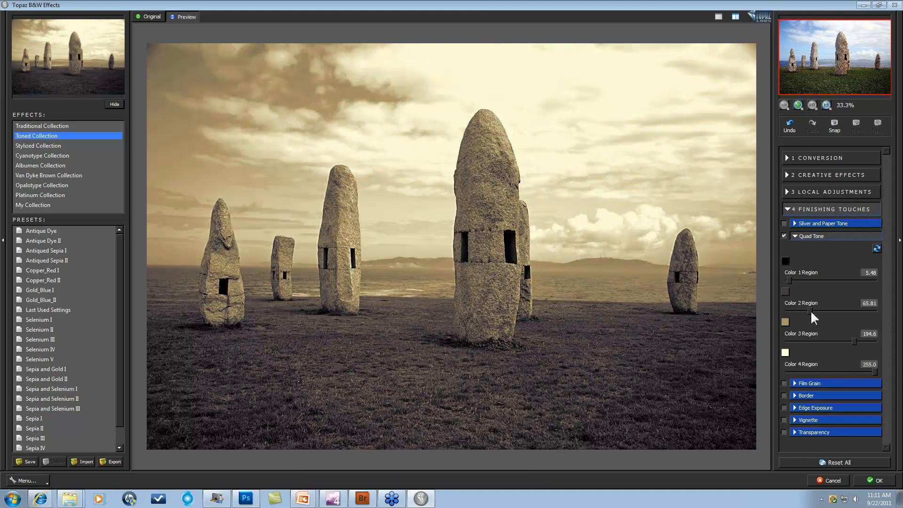
left_click_drag(808, 310, 805, 311)
- Change Quad Tone Color 1 to a dark purple with Red 20, Green 0, Blue 27, and set Color 1 Region to 0.00
left_click(785, 261)
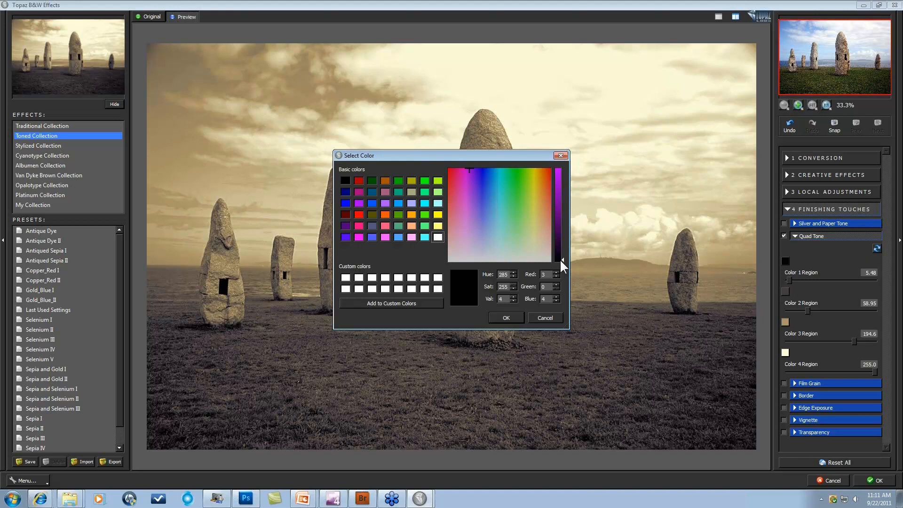
left_click_drag(563, 260, 560, 251)
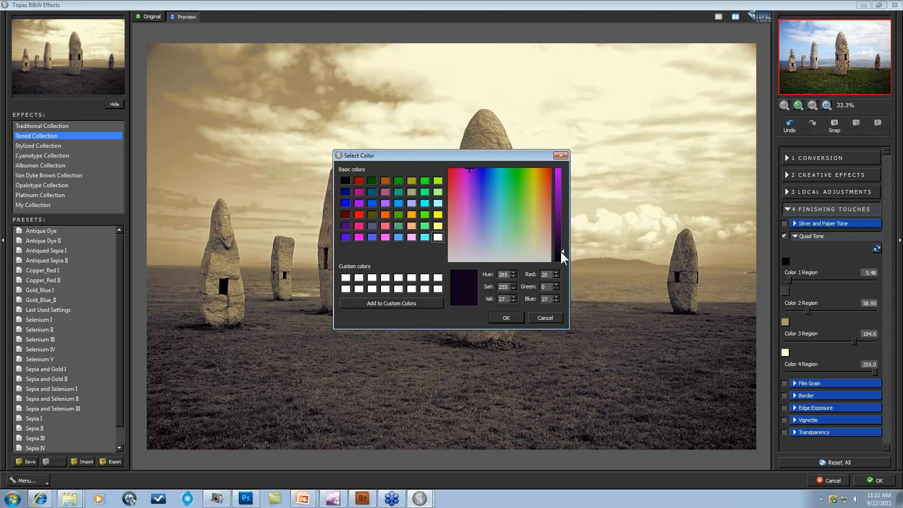
left_click(506, 316)
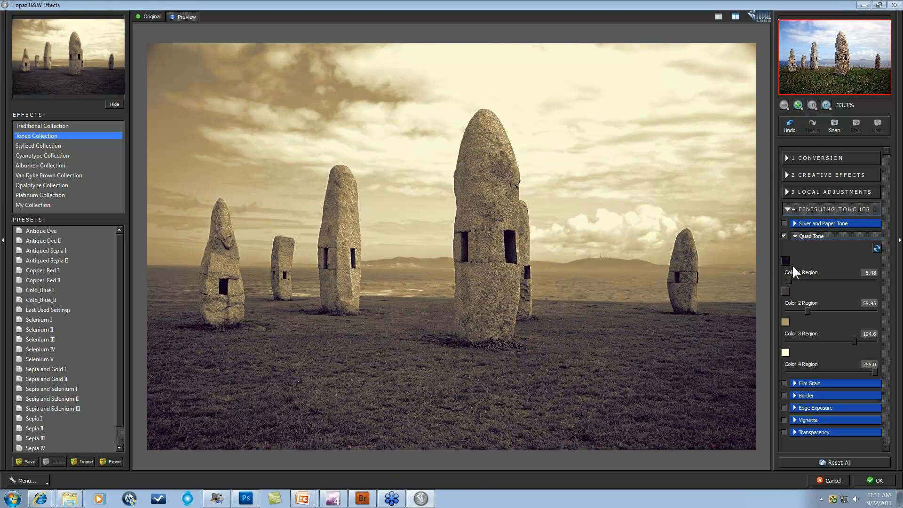
left_click_drag(786, 279, 782, 288)
- Change Quad Tone Color 3 to Red 173, Green 158, Blue 137, and set Color 3 Region to 217.9 and Color 2 Region to 71.29
left_click(785, 322)
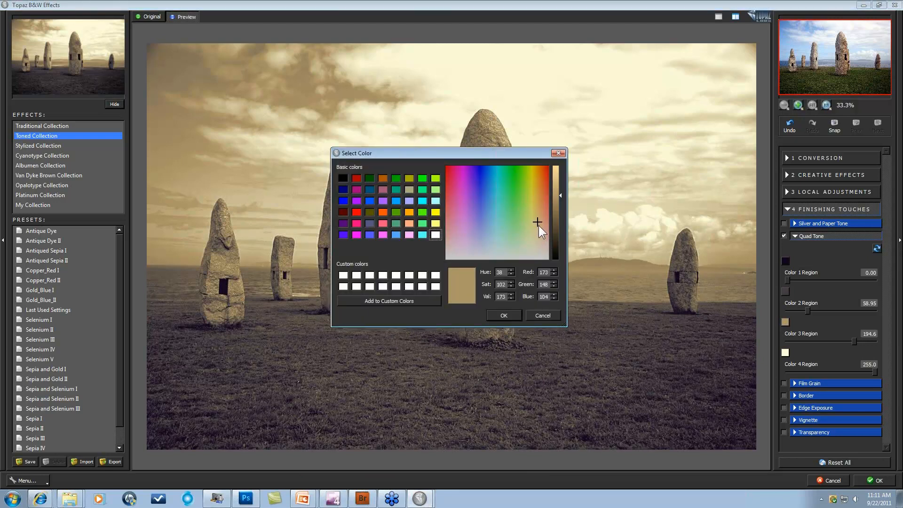
left_click_drag(537, 222, 539, 226)
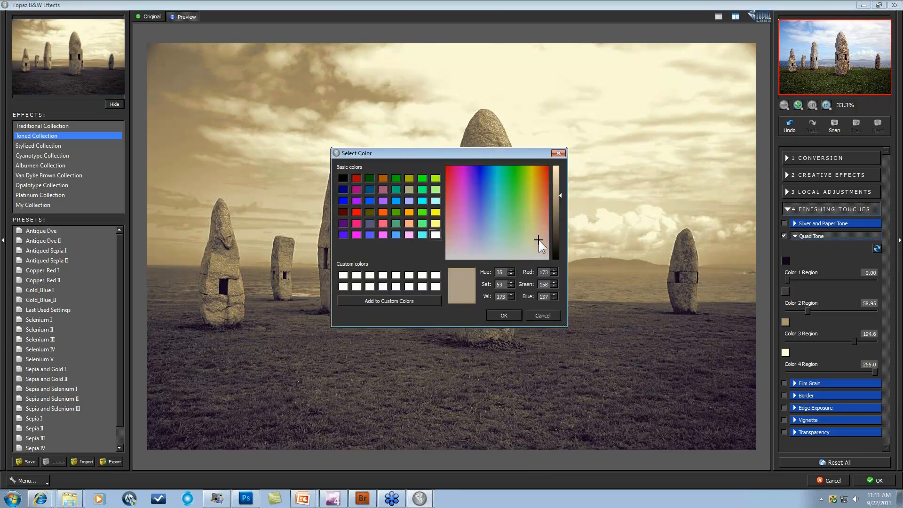
left_click(504, 315)
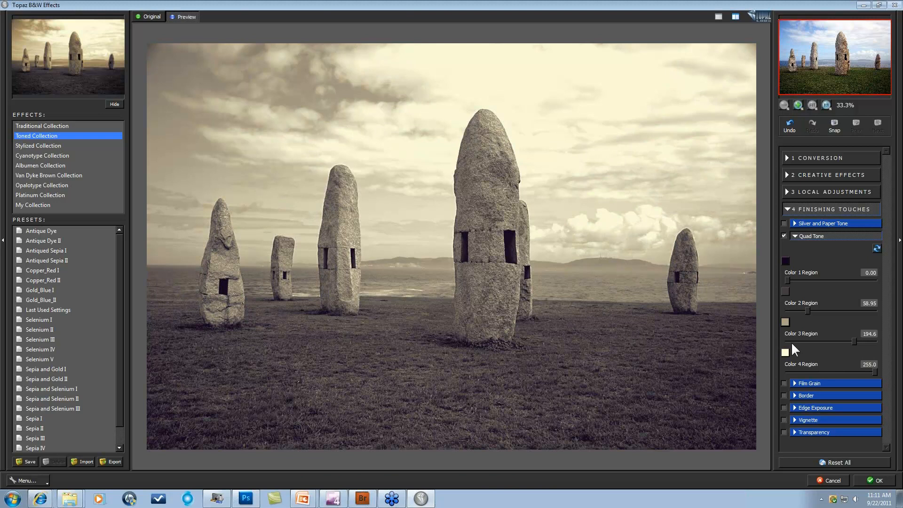
left_click_drag(853, 340, 861, 341)
left_click_drag(807, 310, 811, 310)
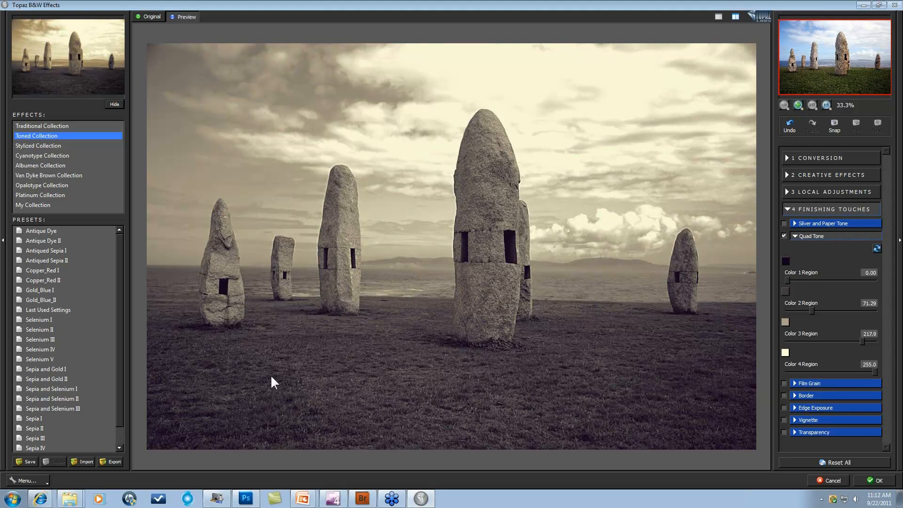
- Apply the Stylized Collection's Blue Yellow Harsh preset and display its Quad Tone settings under Finishing Touches
left_click(40, 145)
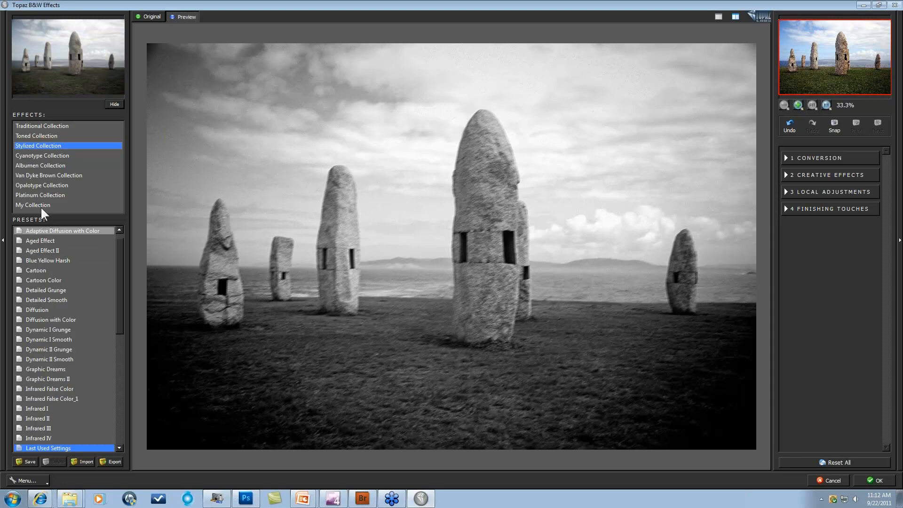
left_click(38, 262)
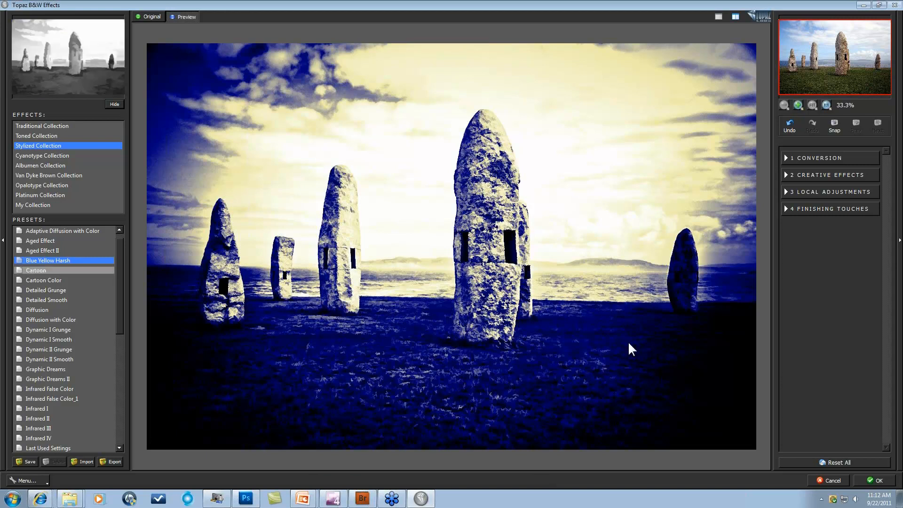
left_click(786, 208)
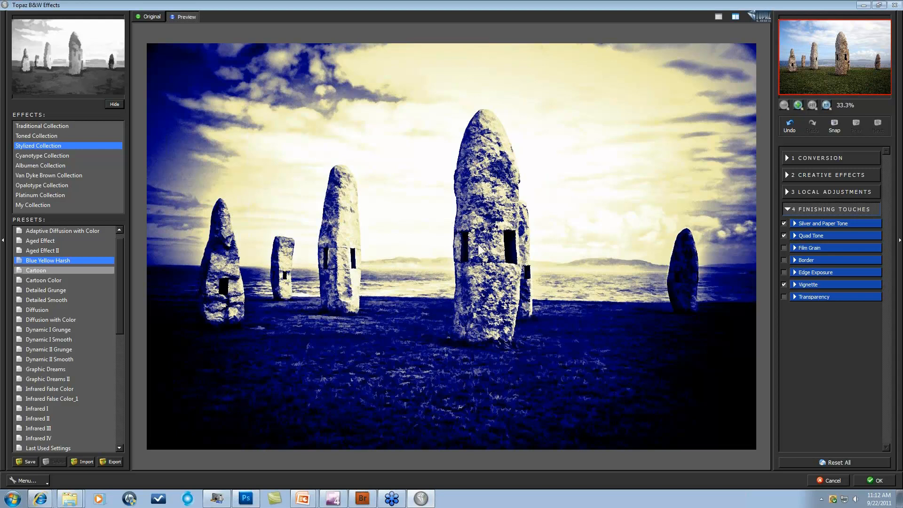
left_click(794, 236)
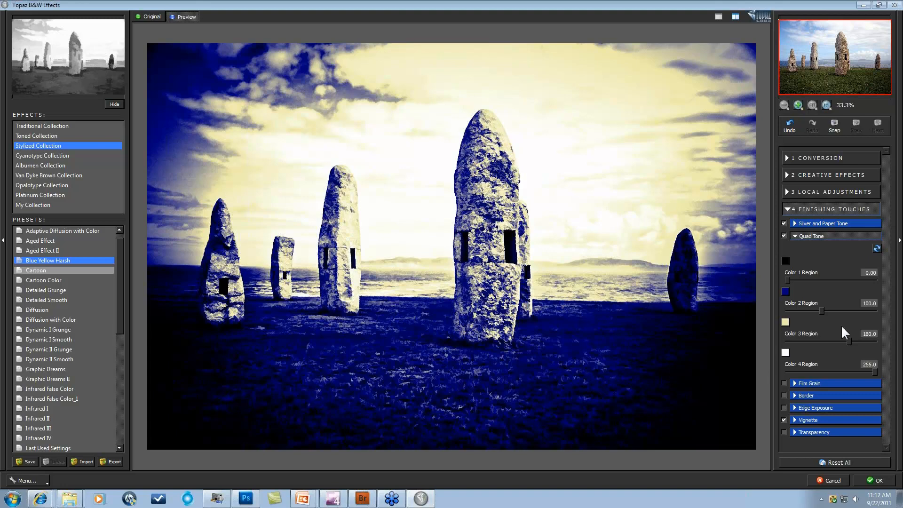
- Set the Quad Tone Color 2 Region to 60.32 and the Color 3 Region to 207.0
left_click(817, 309)
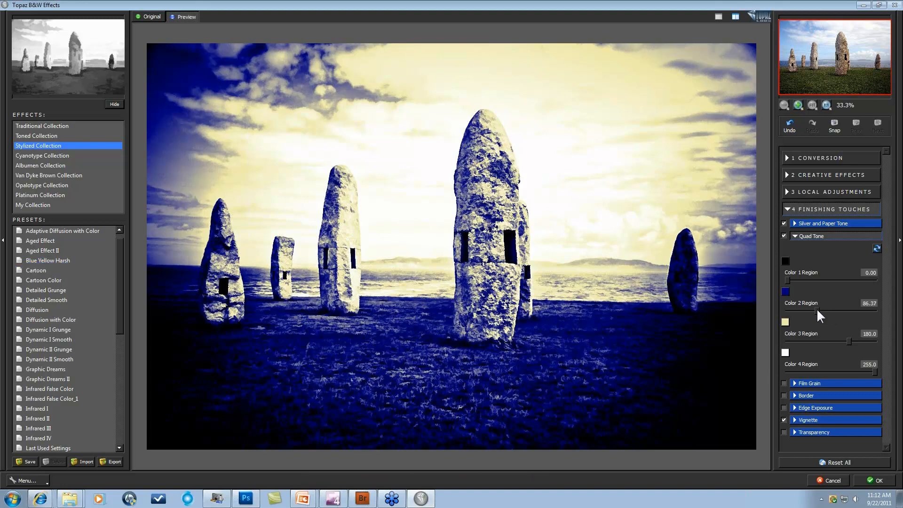
left_click_drag(849, 341, 858, 339)
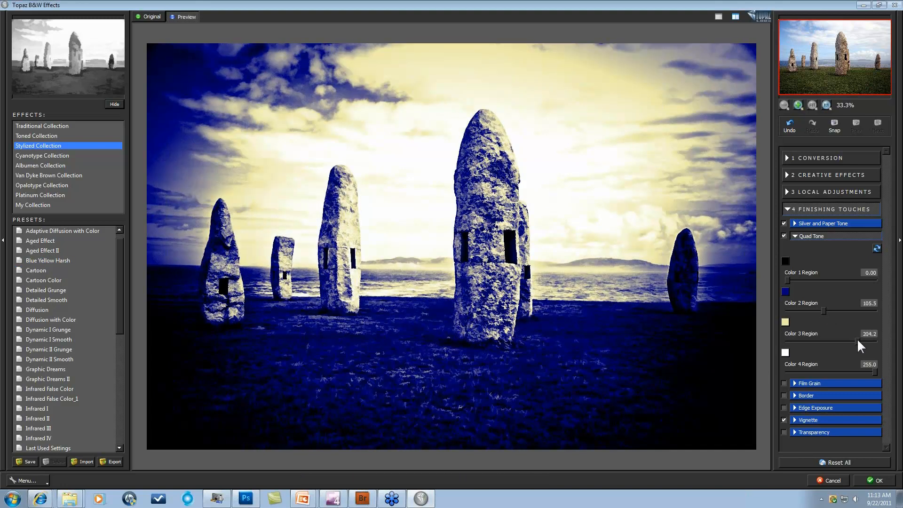
left_click_drag(823, 311, 809, 310)
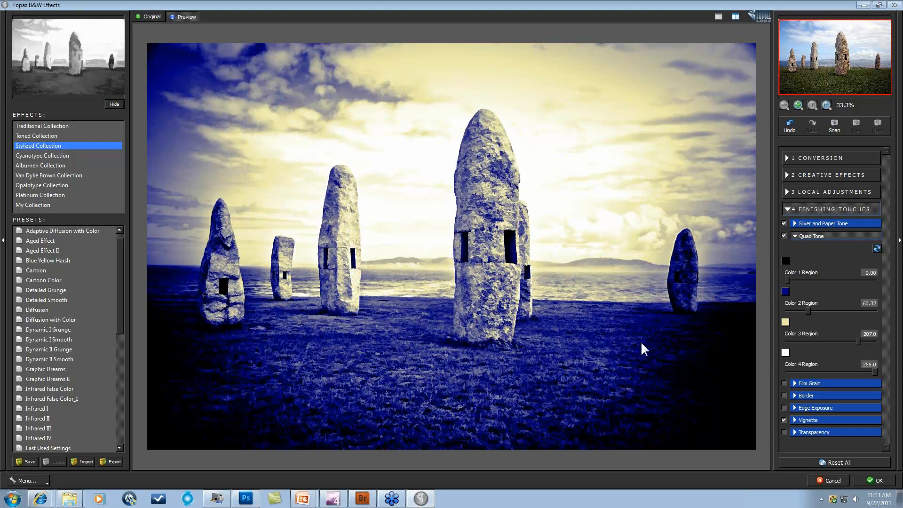
- Apply the Graphic Dreams II preset and inspect its Quad Tone colors and regions
scroll(50, 329, "down", 1)
left_click(46, 349)
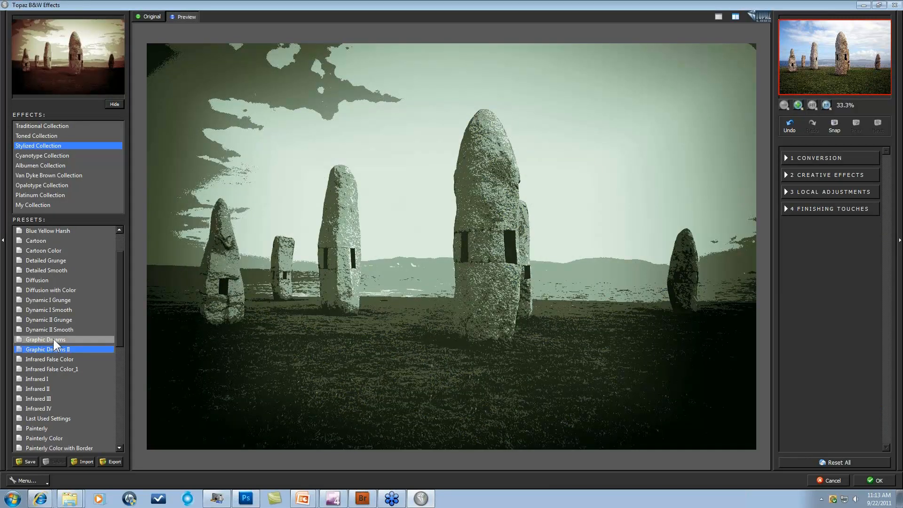
left_click(787, 209)
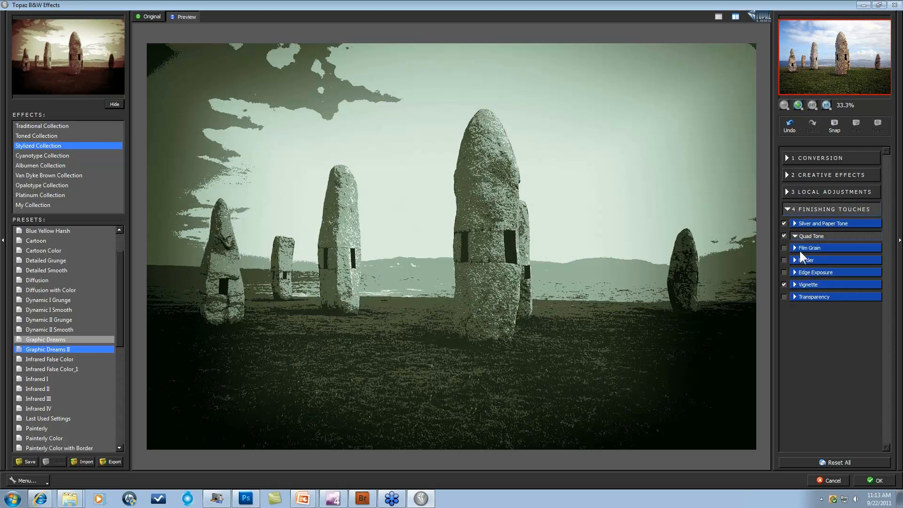
left_click(795, 234)
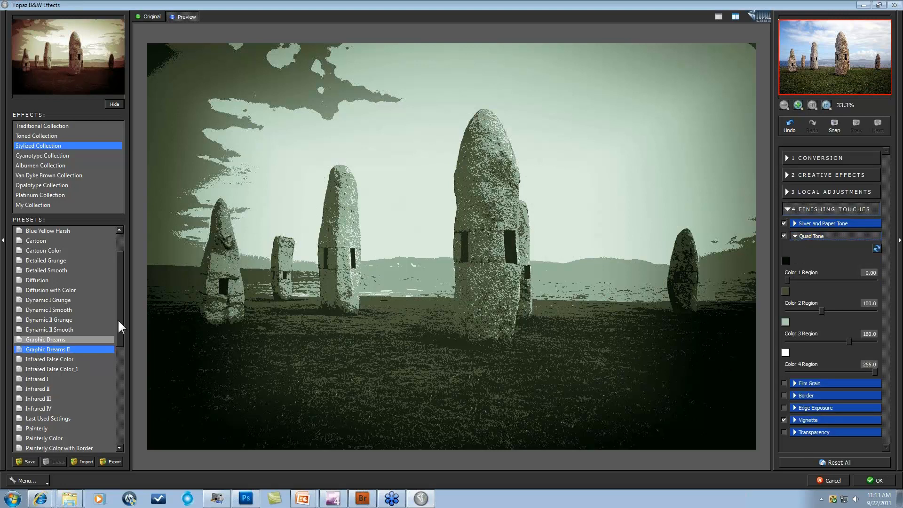
- Apply the Quad Tone Redscale I Dynamic preset from the Stylized Collection
scroll(119, 328, "down", 2)
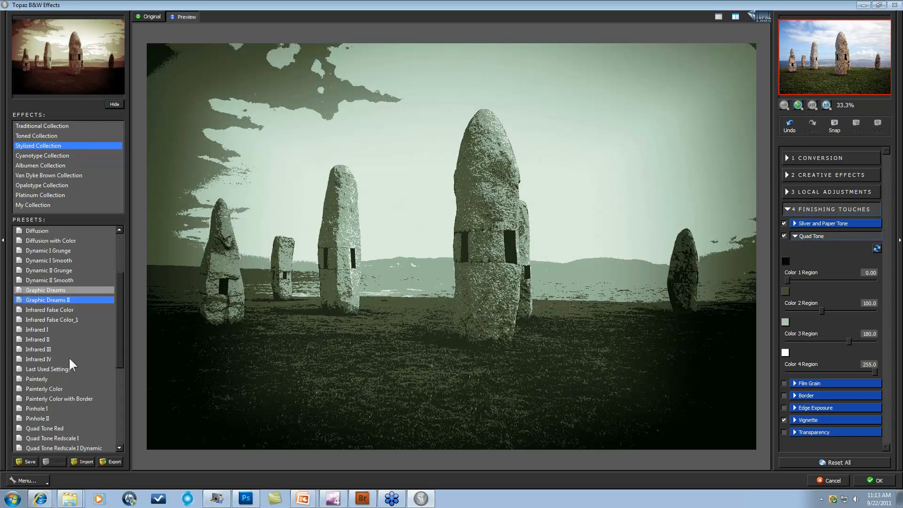
left_click_drag(115, 329, 115, 367)
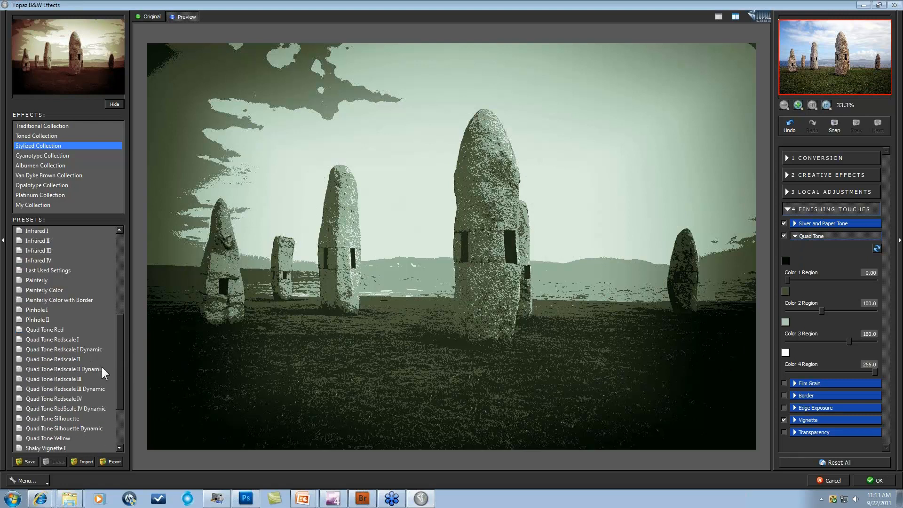
left_click_drag(117, 330, 117, 337)
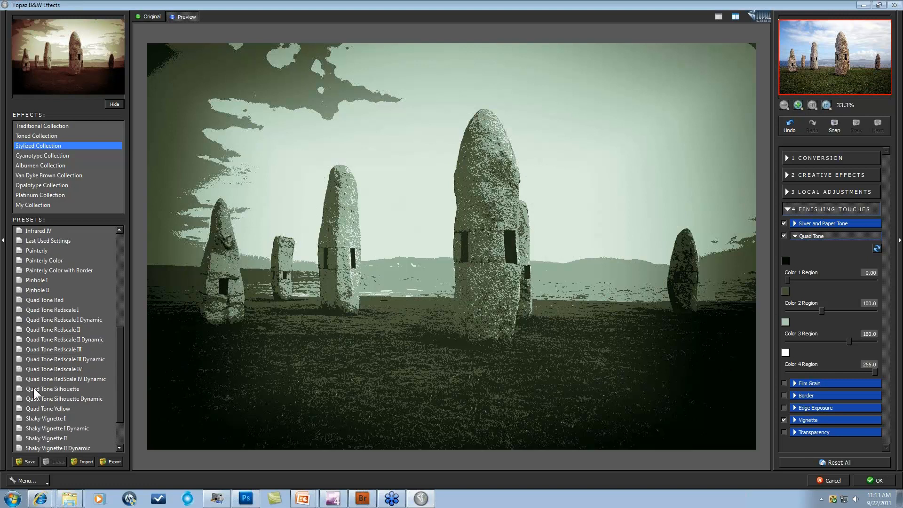
left_click(67, 320)
- Preview the Quad Tone Redscale III preset, apply Quad Tone Redscale III Dynamic, and inspect its Quad Tone settings
scroll(66, 319, "down", 1)
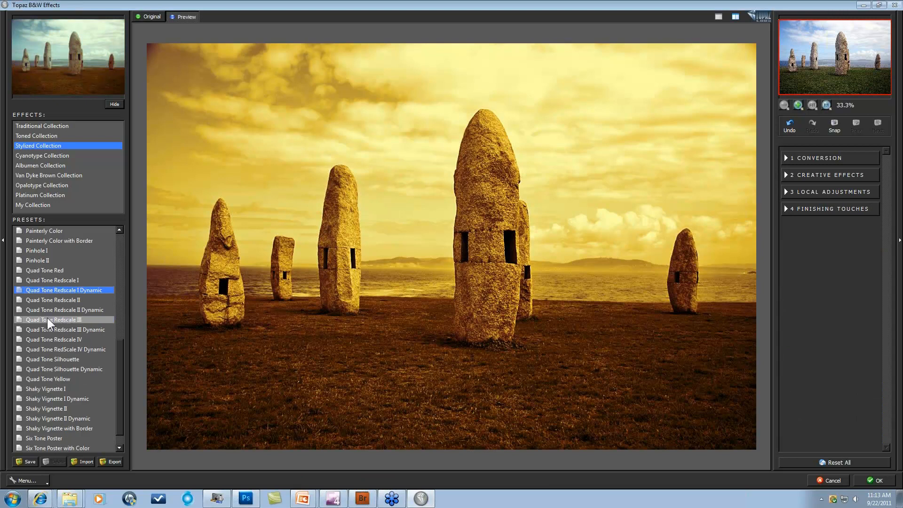
left_click(56, 320)
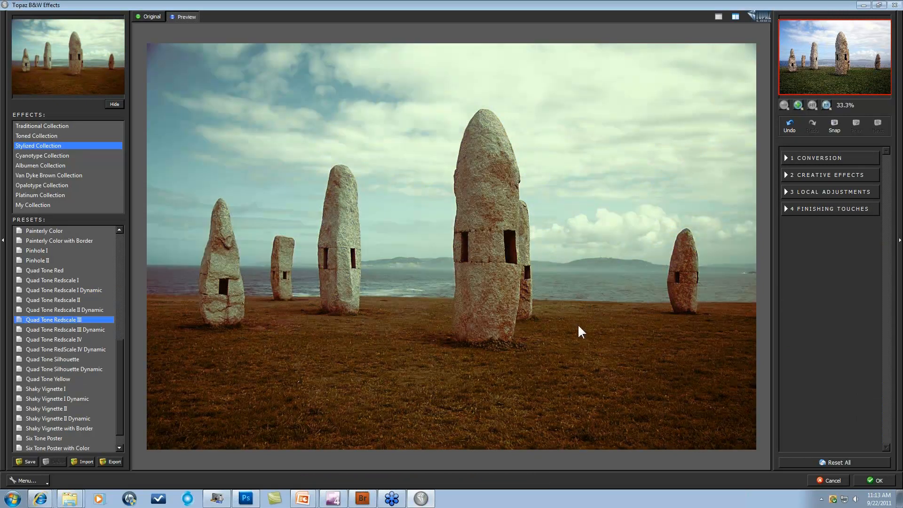
left_click(73, 330)
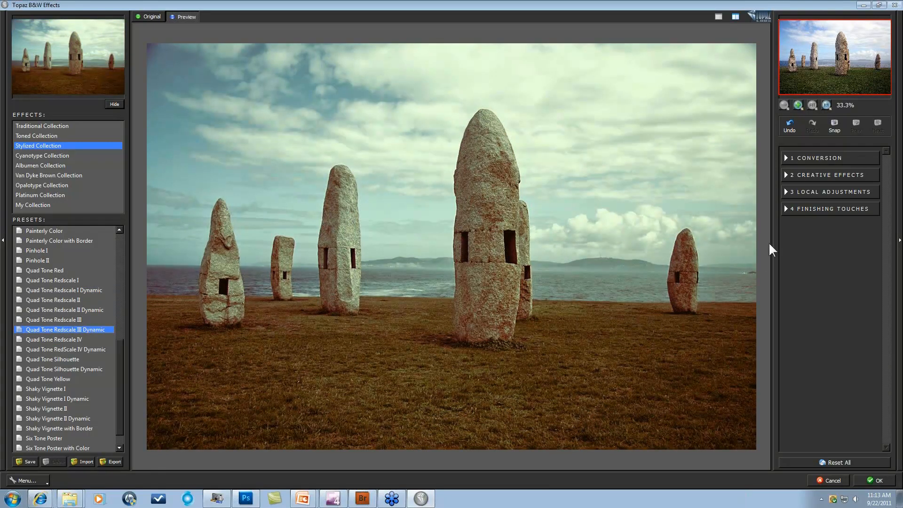
left_click(783, 209)
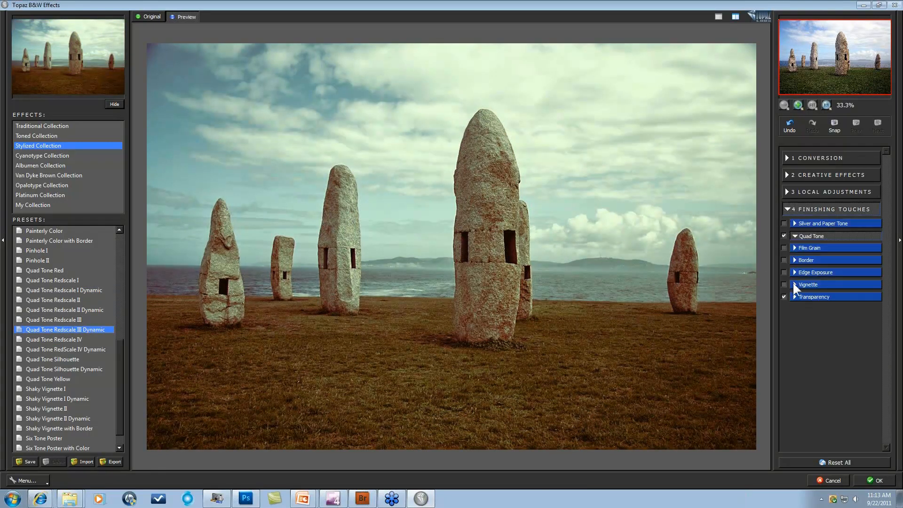
left_click(794, 235)
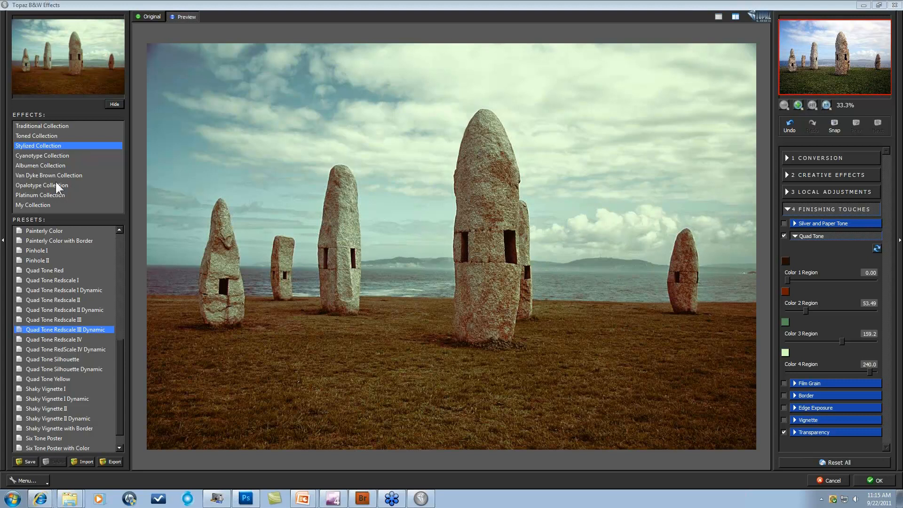
- Apply the Platinum VIII preset from the Platinum Collection
left_click(44, 194)
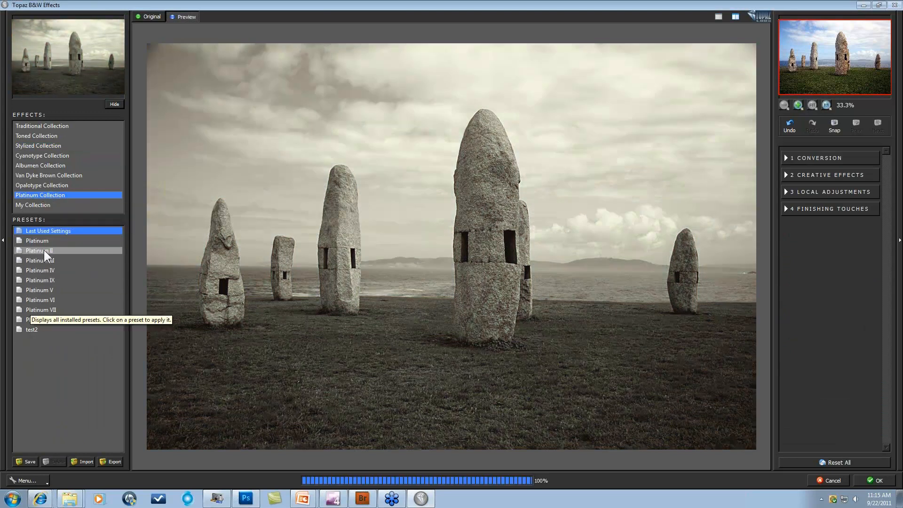
left_click(38, 319)
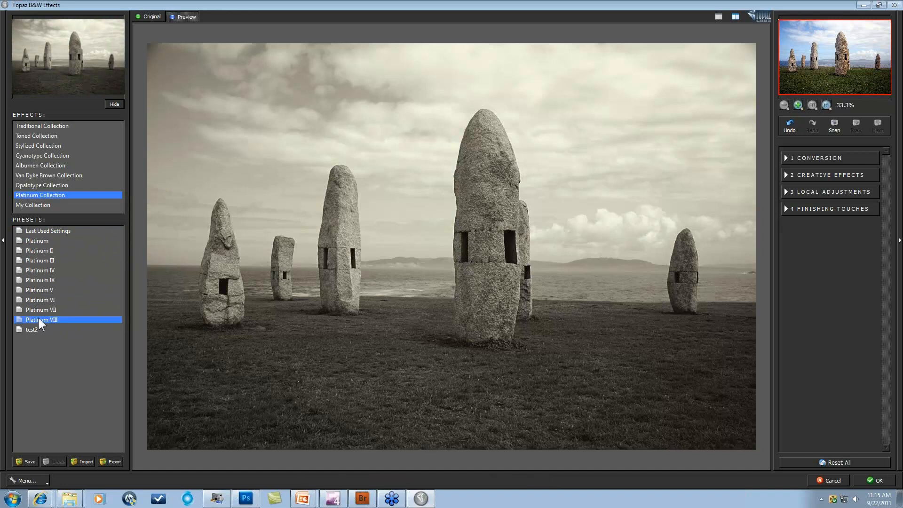
- Load My Collection's Last Used Settings and inspect the Creative Effects and the Curve Tool in the Conversion settings
left_click(30, 206)
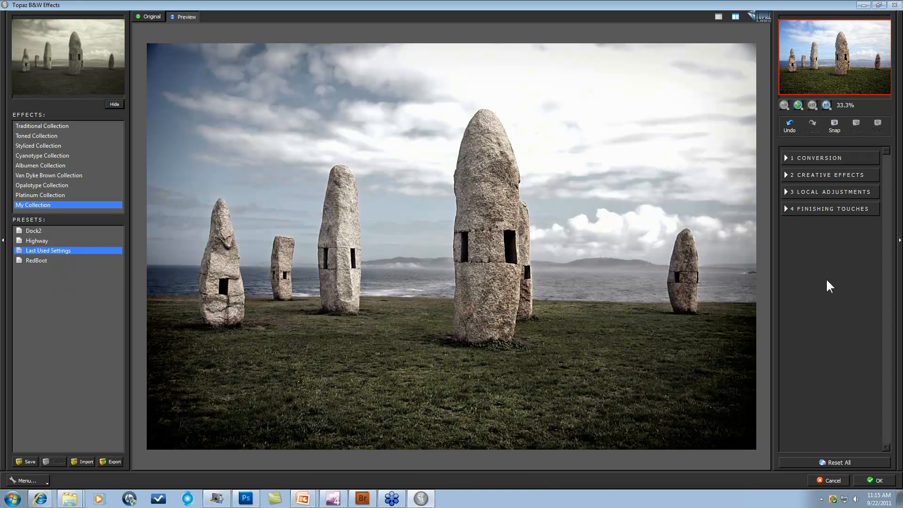
left_click(788, 176)
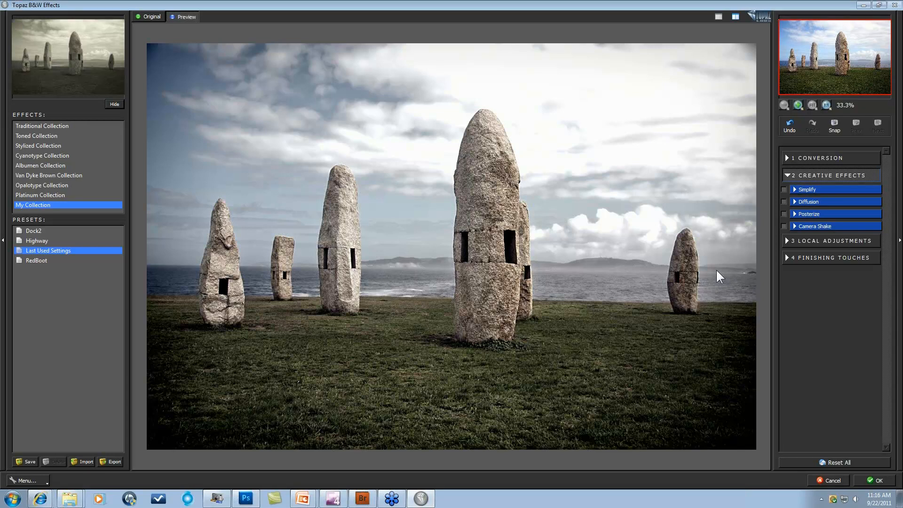
left_click(791, 158)
left_click(795, 222)
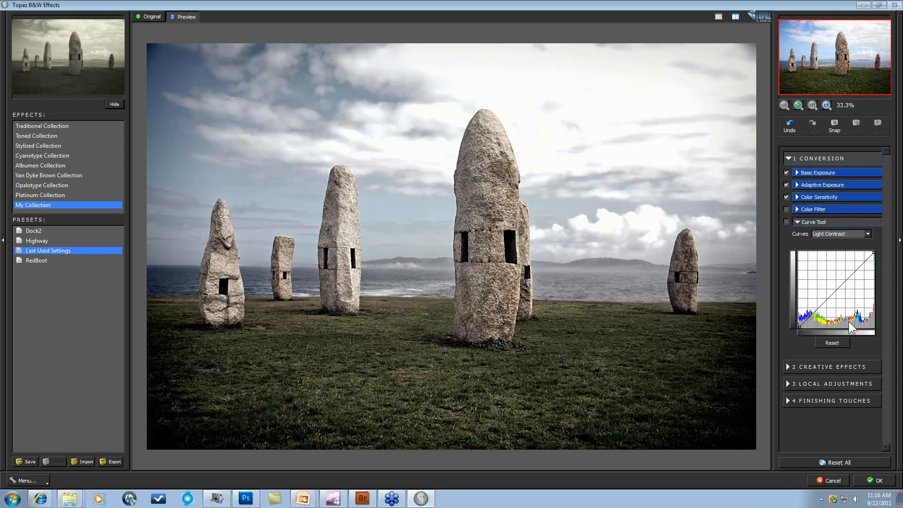
left_click(795, 222)
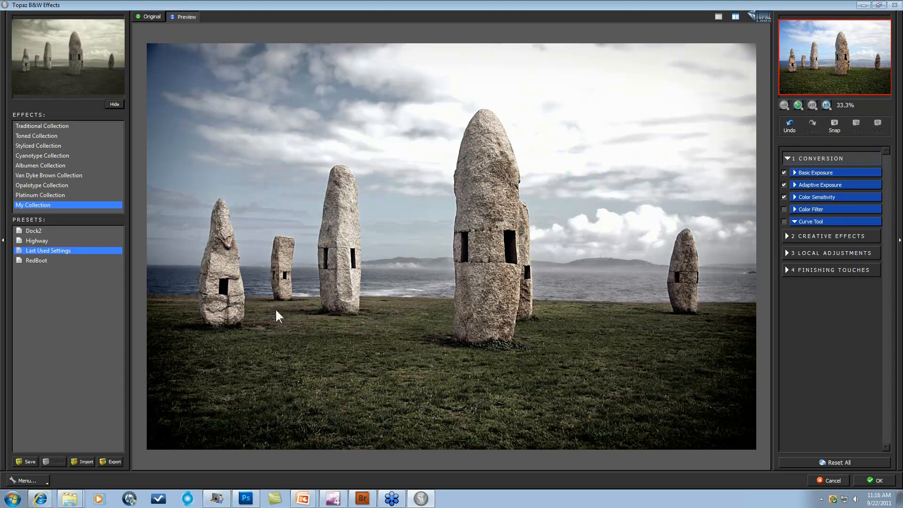
- Load the Cyanotype Collection's Last Used Settings and view which Finishing Touches are enabled
left_click(30, 155)
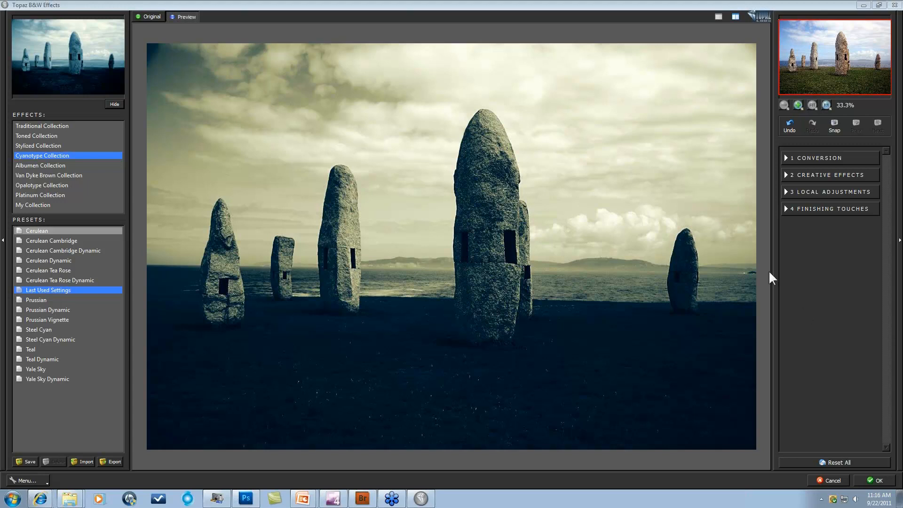
left_click(787, 210)
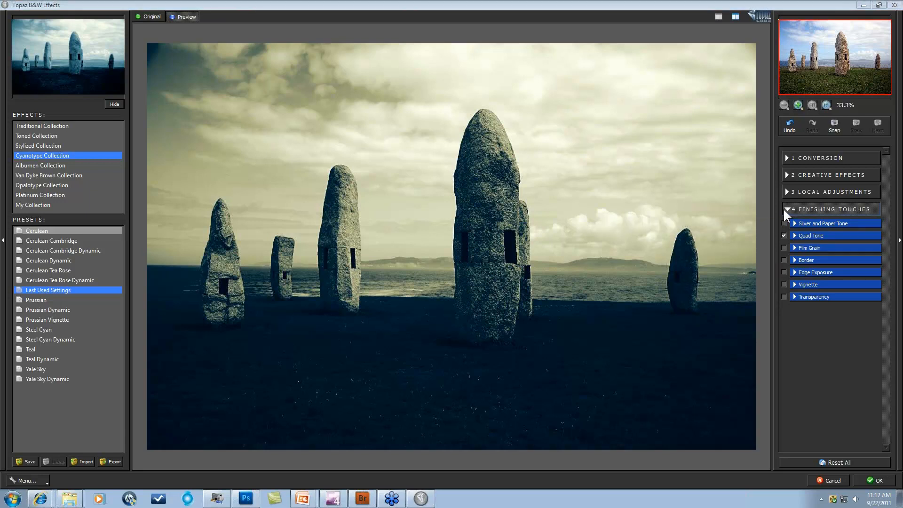
- Set the Color Sensitivity Green value to -0.01 in the Conversion settings and open the Local Adjustments
left_click(791, 160)
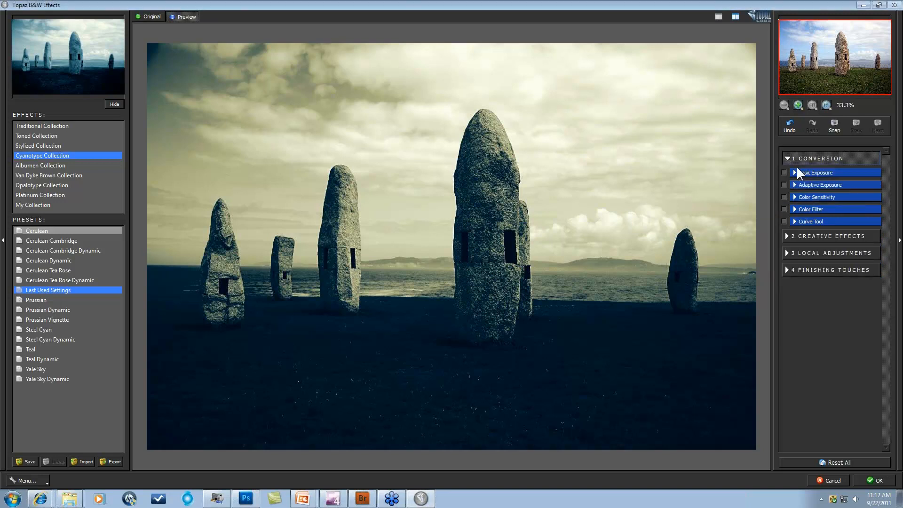
left_click(795, 198)
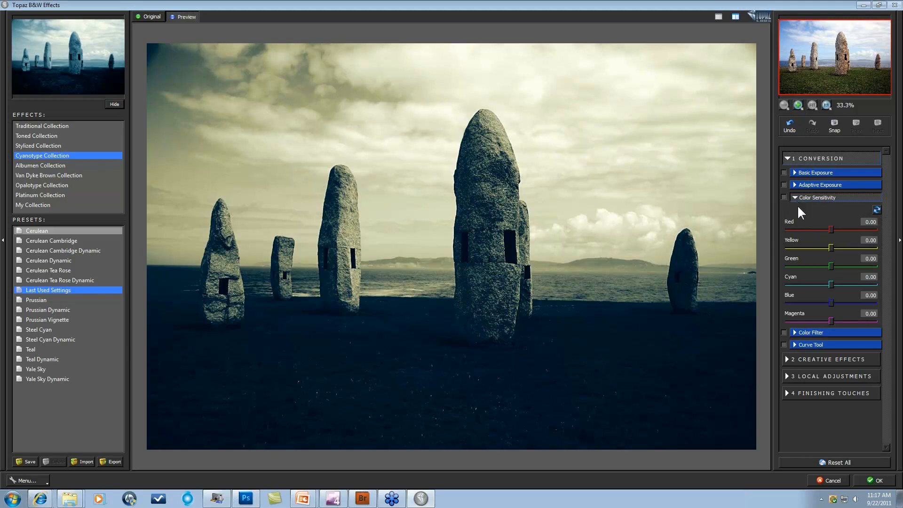
left_click_drag(831, 266, 817, 266)
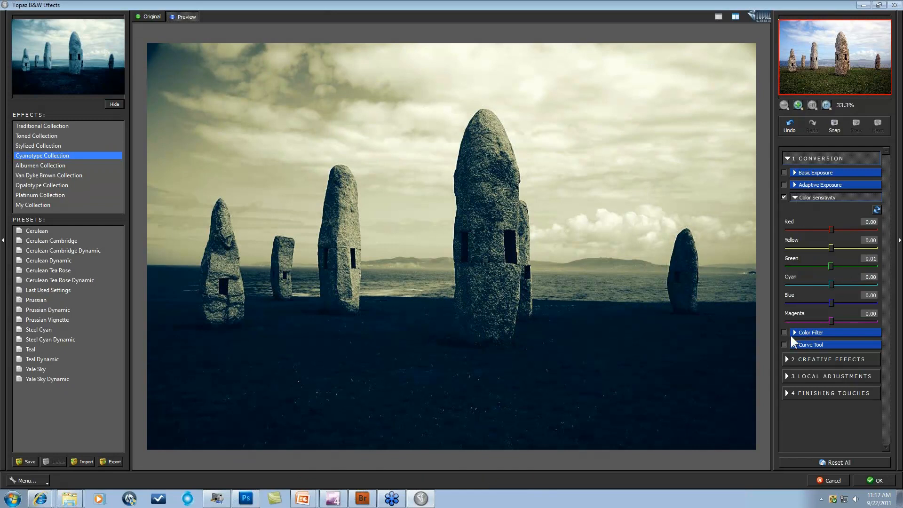
left_click(796, 198)
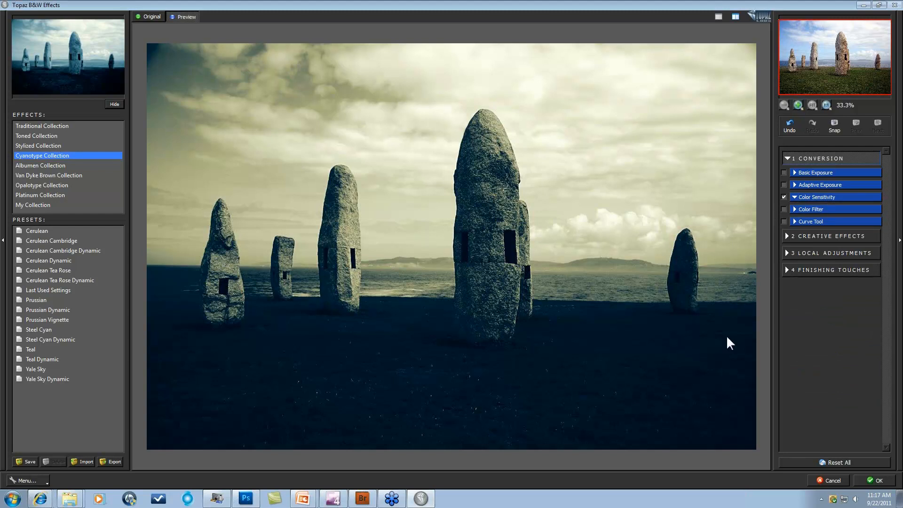
left_click(787, 253)
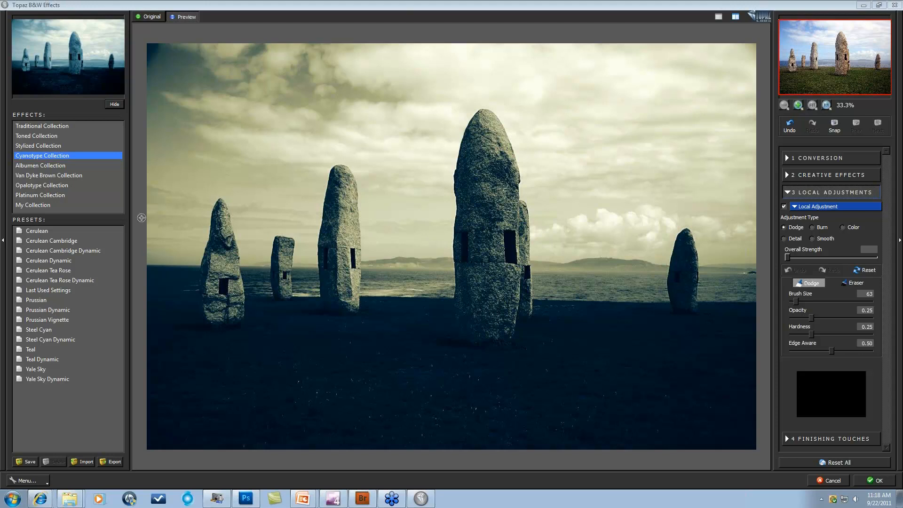
- Apply the RedBoot preset from My Collection
left_click(35, 204)
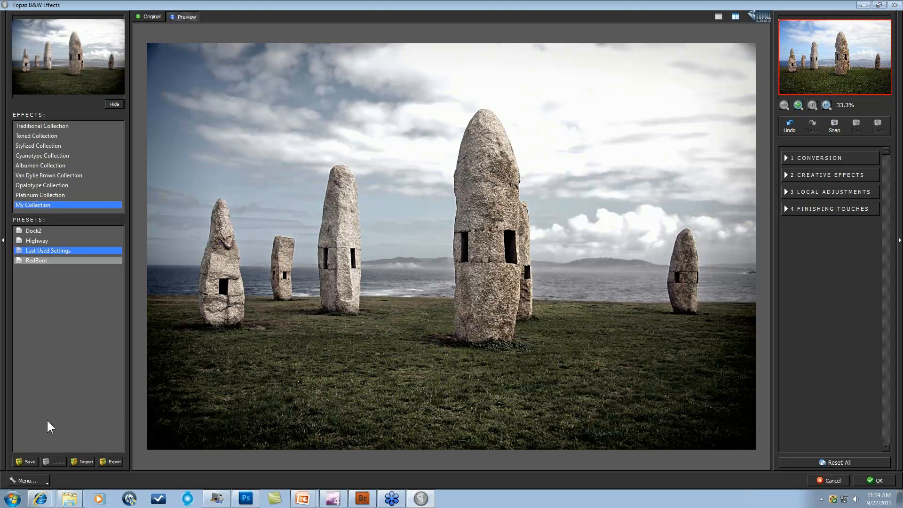
left_click(37, 262)
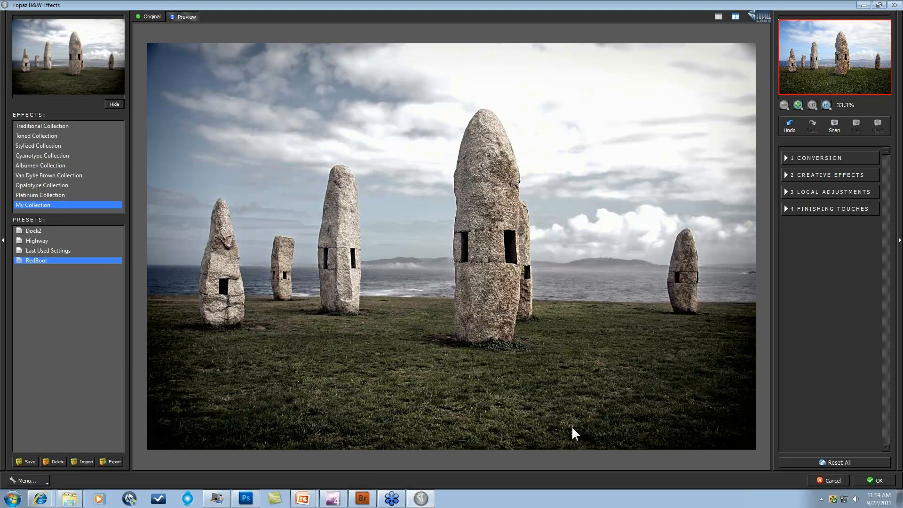
- Load the Albumen Collection's Chocolate Dynamic preset and set its Quad Tone Color 1 to neutral near-black, RGB 8, 8, 8
left_click(37, 166)
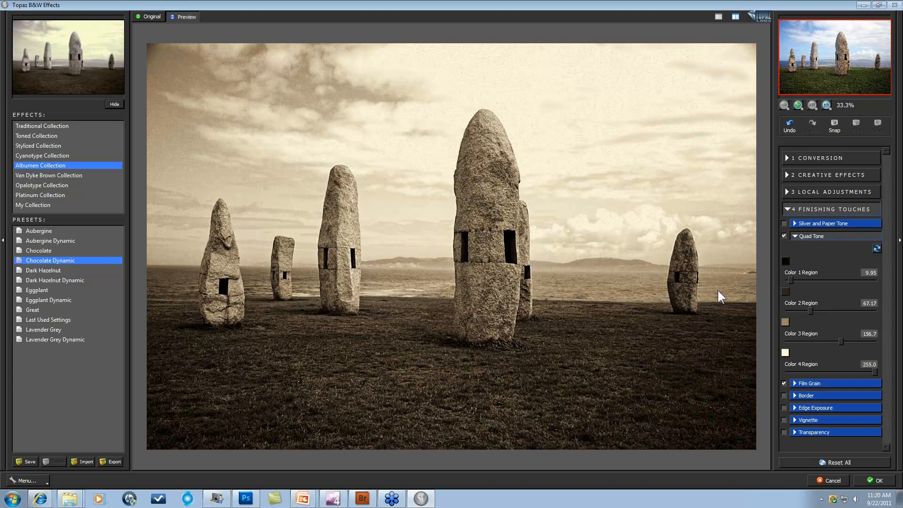
left_click(785, 261)
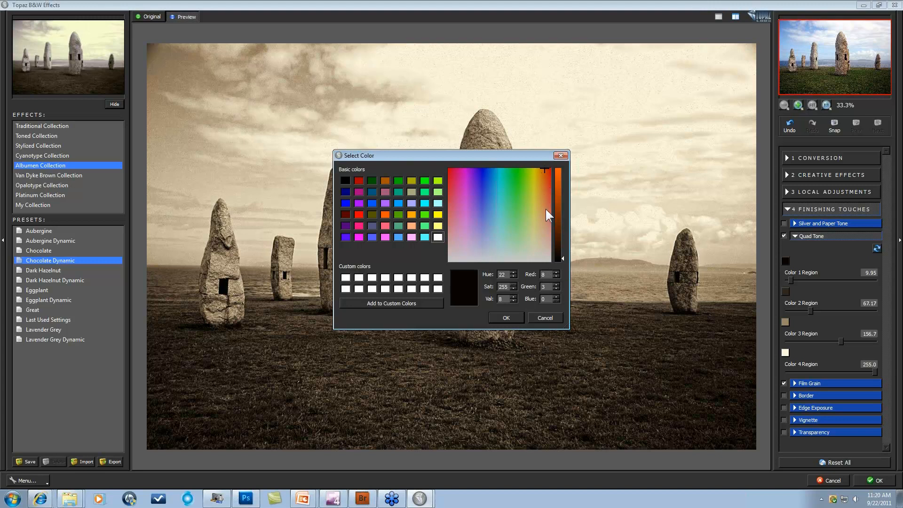
left_click_drag(460, 154, 458, 123)
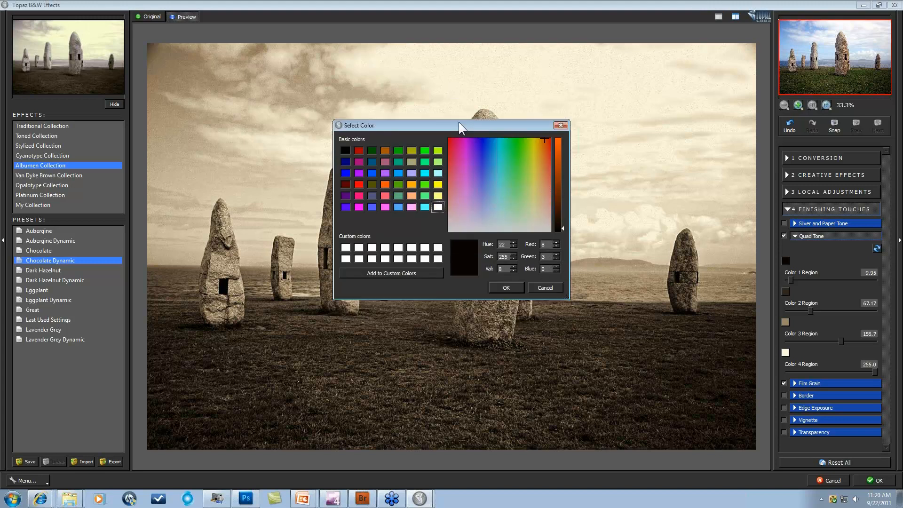
left_click(546, 221)
left_click_drag(547, 224, 571, 258)
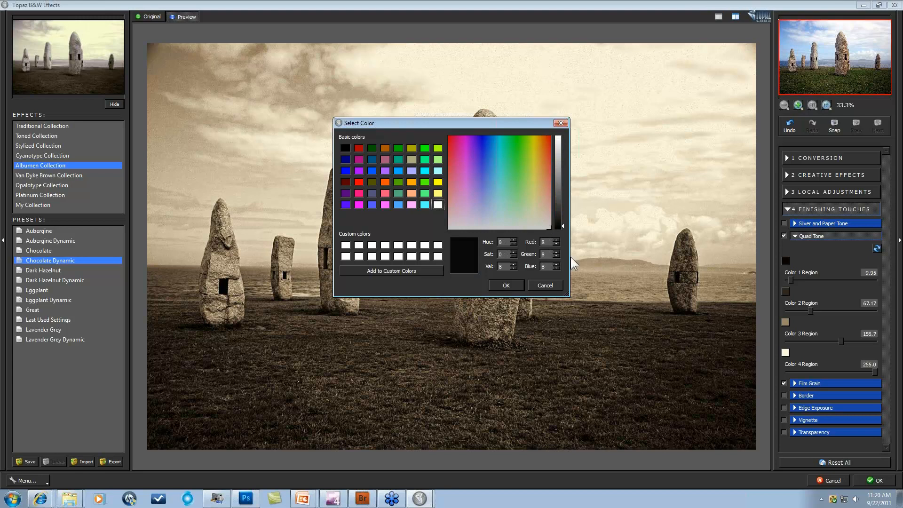
left_click(510, 284)
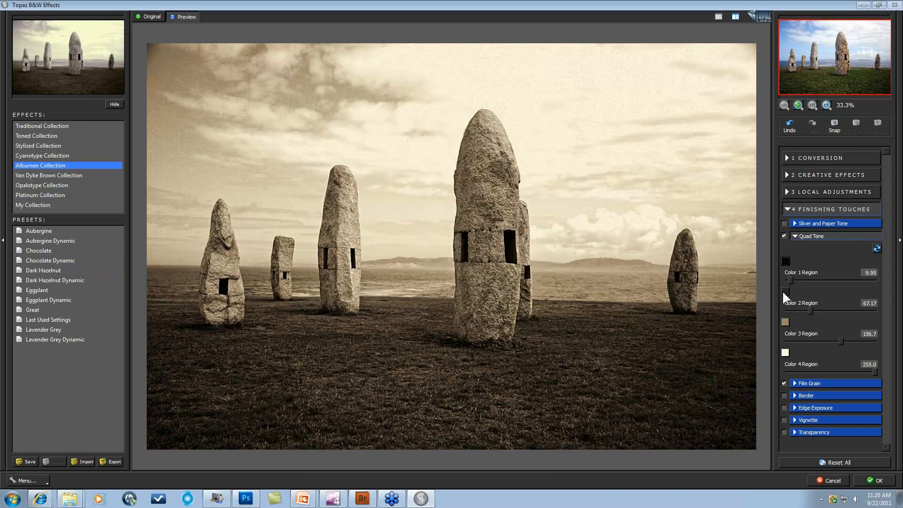
- Set the Quad Tone Color 2 to neutral gray RGB 88, 88, 88 and Color 3 to neutral gray RGB 158, 158, 158
left_click(785, 260)
left_click_drag(541, 223, 560, 229)
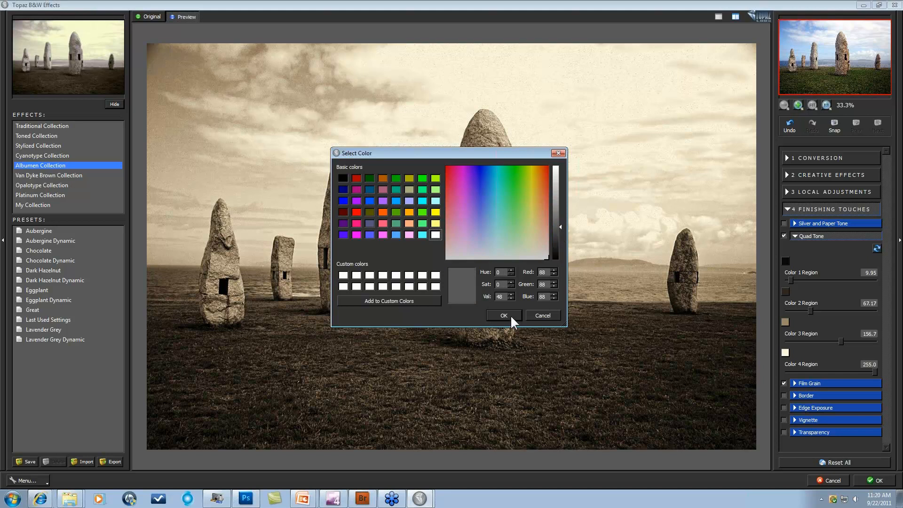
left_click(510, 315)
left_click(785, 321)
left_click_drag(536, 227, 554, 264)
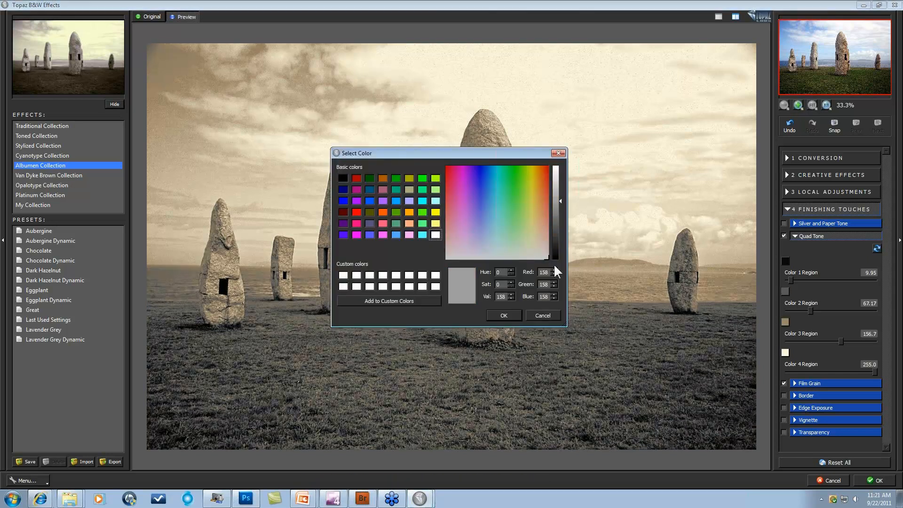
left_click(503, 314)
- Set the Quad Tone Color 4 to pure white, RGB 255, 255, 255
left_click(785, 353)
left_click_drag(536, 249, 554, 263)
left_click(504, 316)
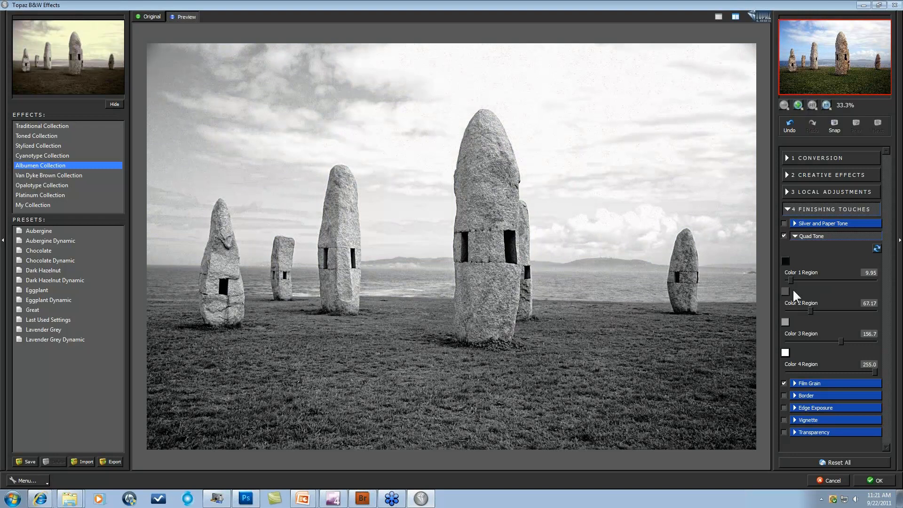
- Set the Quad Tone regions of Color 1 to 20.56, Color 2 to 90.48 and Color 3 to 186.4, and disable Film Grain
mouse_move(789, 280)
left_mouse_down()
mouse_move(782, 279)
mouse_move(792, 278)
left_mouse_up()
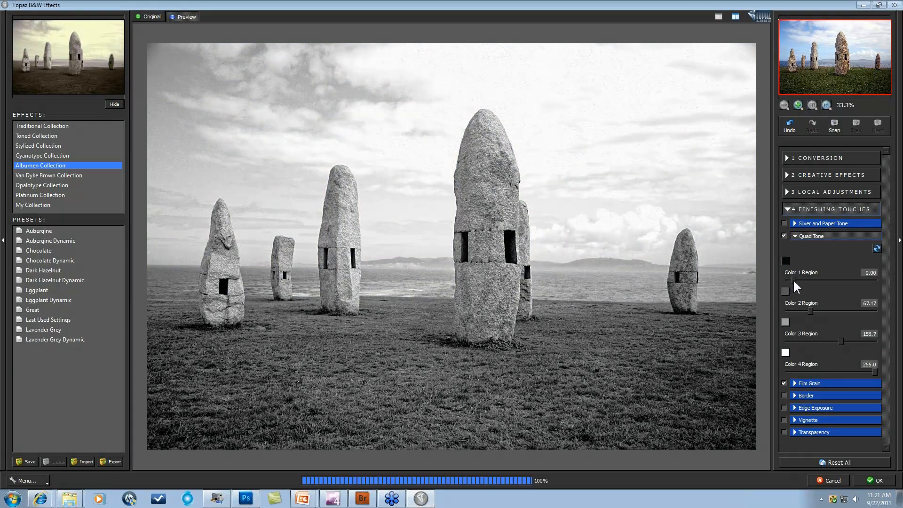
left_click_drag(810, 310, 820, 310)
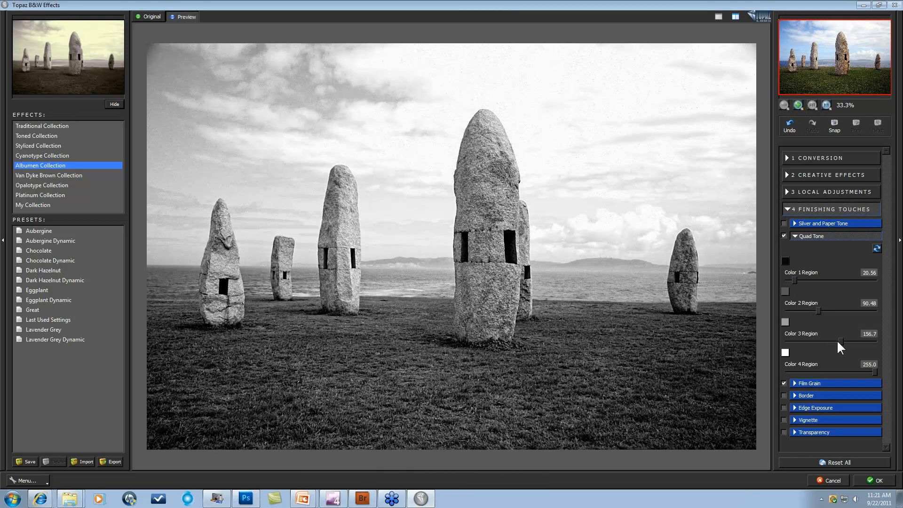
mouse_move(839, 339)
left_mouse_down()
mouse_move(857, 338)
mouse_move(850, 339)
left_mouse_up()
left_click(784, 383)
left_click_drag(854, 340, 850, 339)
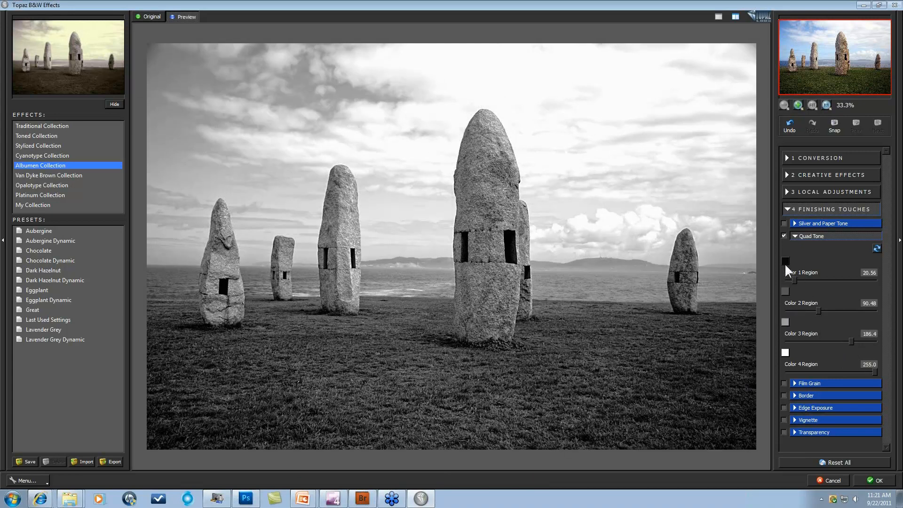
- Warm the Quad Tone midtones by setting Color 2 to RGB 88, 86, 79 and Color 3 to RGB 161, 150, 128
left_click(784, 291)
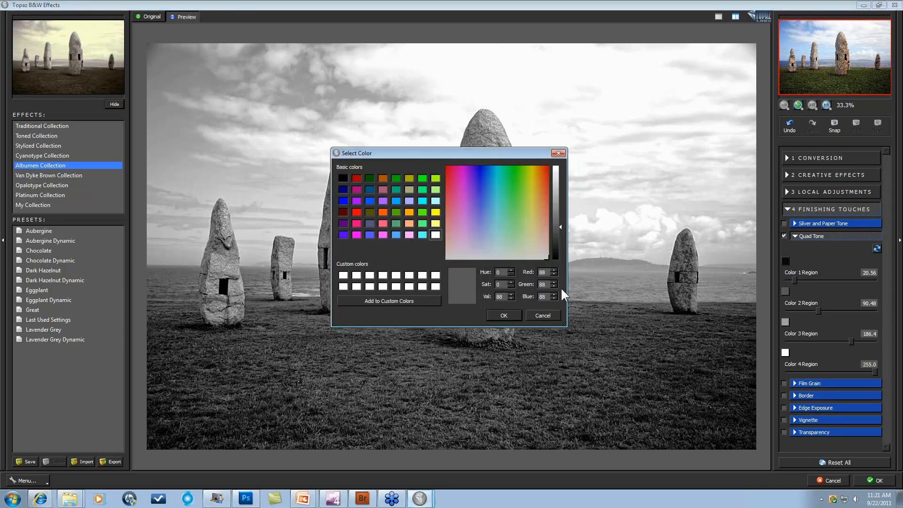
left_click_drag(547, 257, 534, 249)
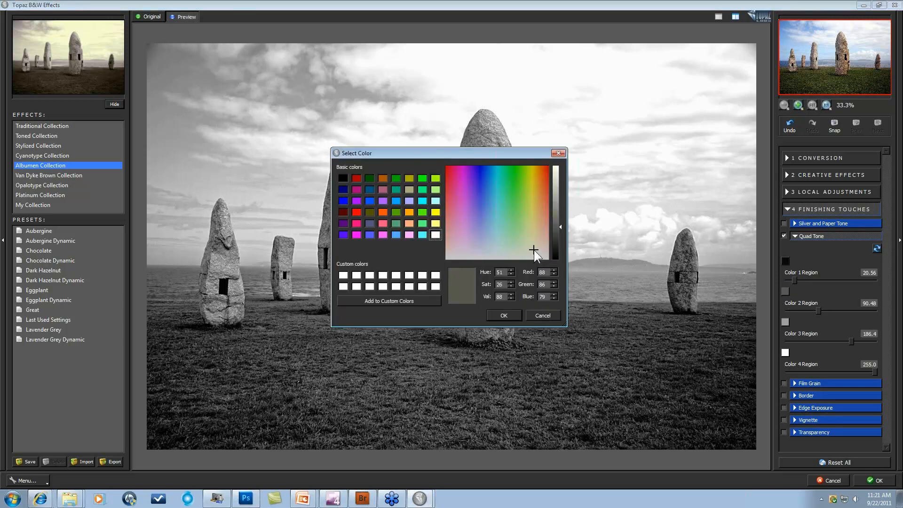
left_click(503, 313)
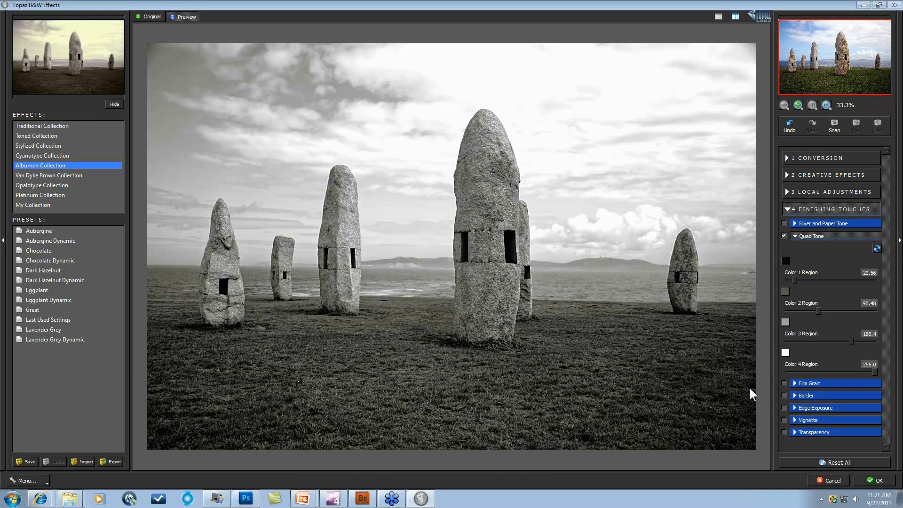
left_click(786, 321)
left_click(527, 248)
left_click(537, 239)
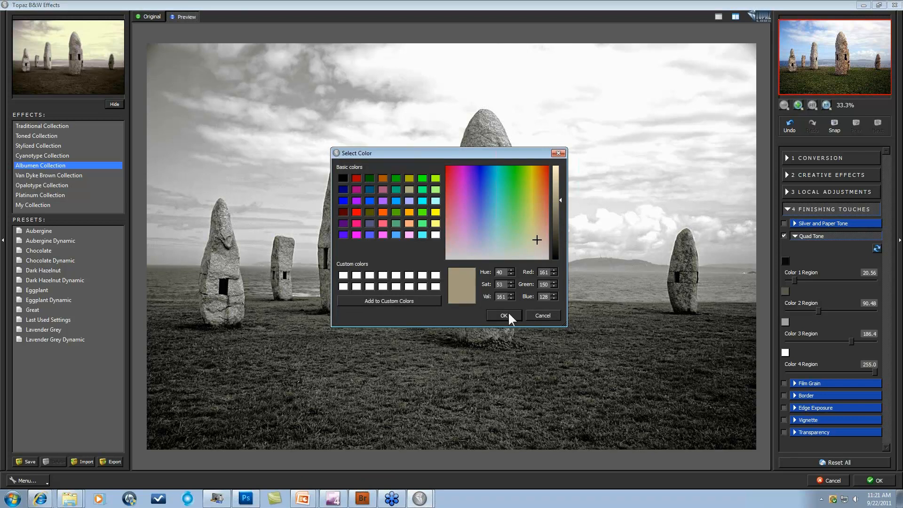
left_click(505, 313)
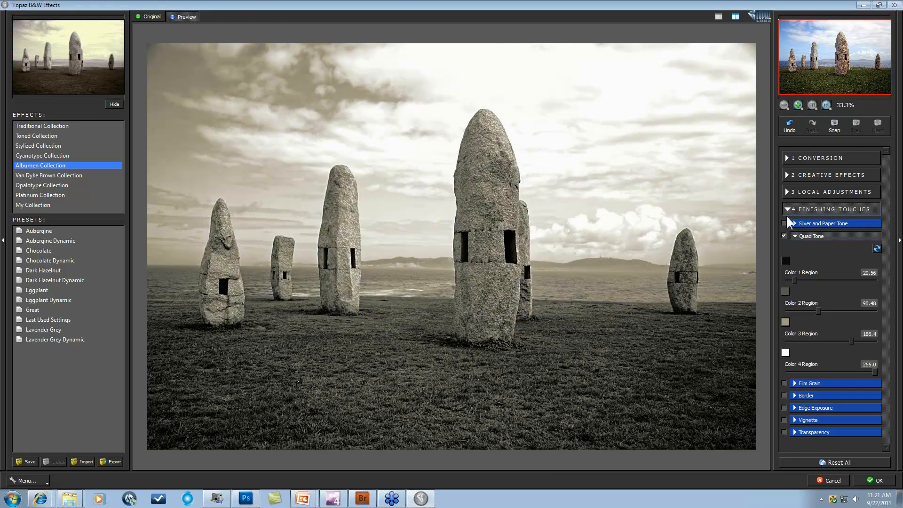
- Disable Quad Tone and enable Silver and Paper Tone with a Paper Tone Strength of 0.45
left_click(783, 237)
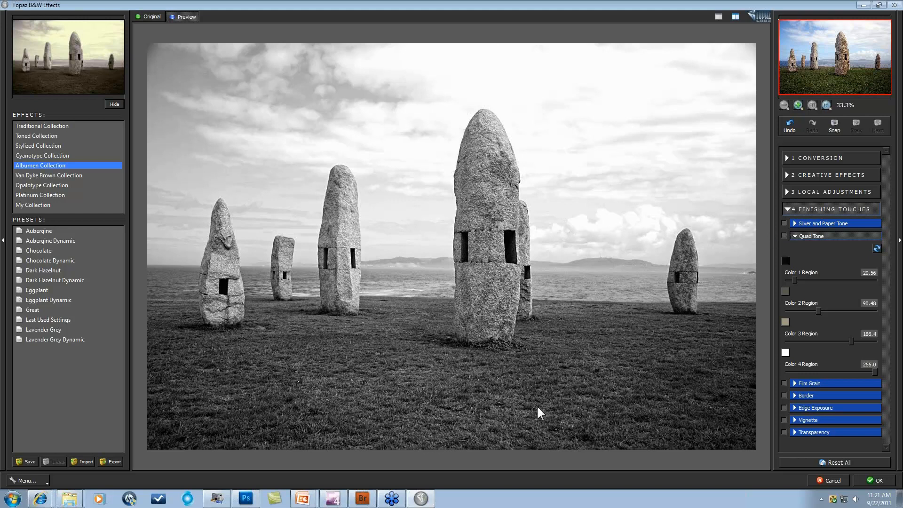
left_click(795, 224)
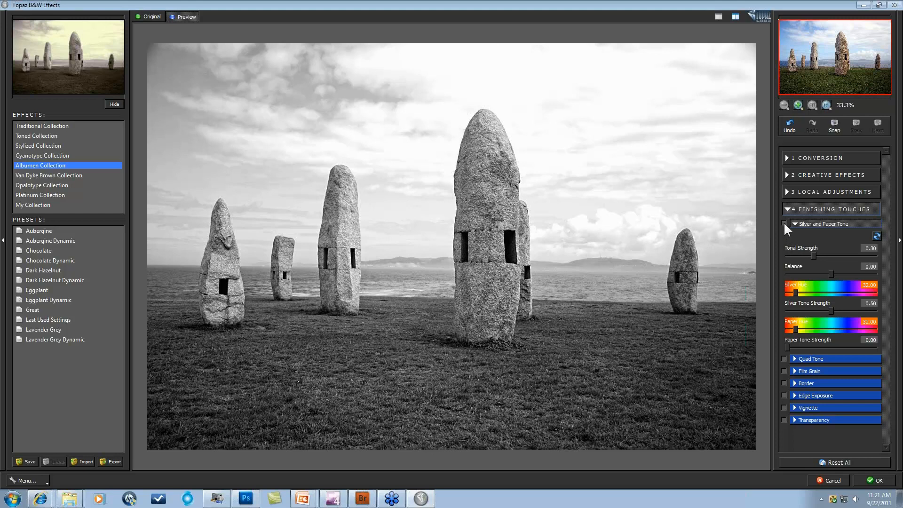
left_click(784, 224)
left_click_drag(810, 347, 825, 345)
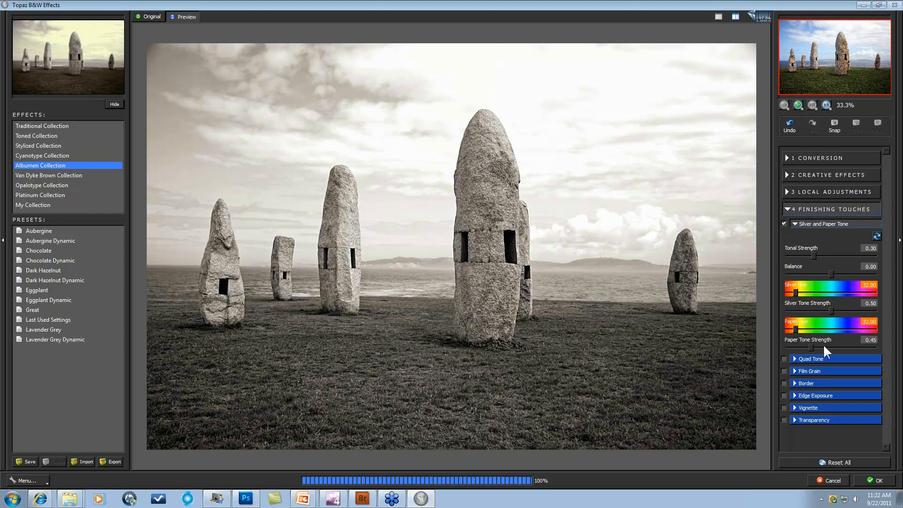
- Shift Silver Hue to yellow and Paper Hue to cyan, setting Tonal Strength 0.11, Balance 0.13, Silver Tone Strength 0.37 and Paper Tone Strength 0.34
mouse_move(795, 289)
left_mouse_down()
mouse_move(812, 290)
mouse_move(800, 293)
left_mouse_up()
left_click_drag(794, 328, 836, 328)
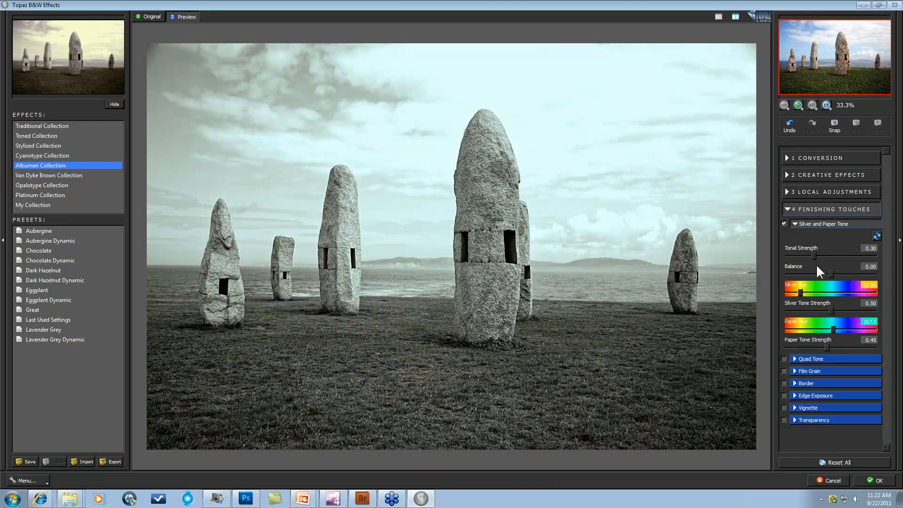
left_click_drag(814, 254, 791, 270)
left_click_drag(864, 274, 836, 274)
left_click_drag(847, 310, 819, 311)
mouse_move(827, 348)
left_mouse_down()
mouse_move(842, 348)
mouse_move(817, 347)
left_mouse_up()
left_click_drag(831, 256, 801, 254)
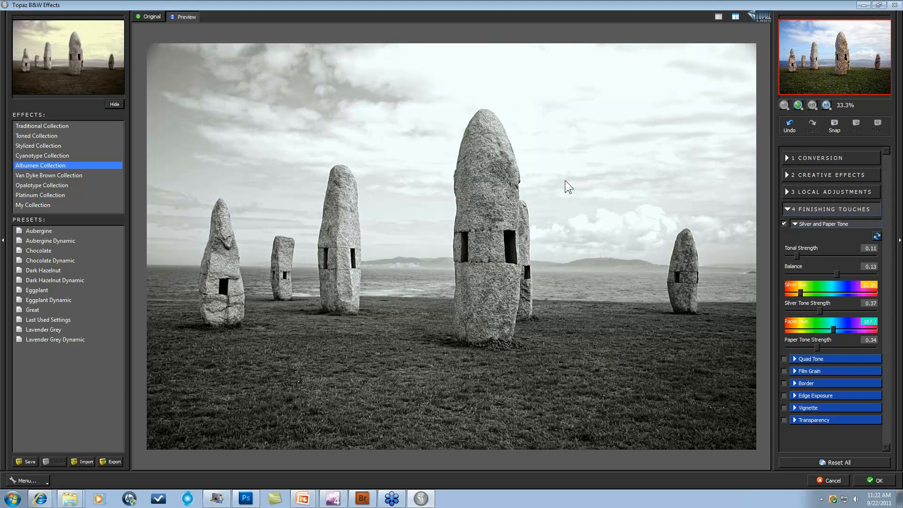
- Disable Silver and Paper Tone, re-enable Quad Tone and show its settings
left_click(784, 223)
left_click(783, 359)
left_click(795, 359)
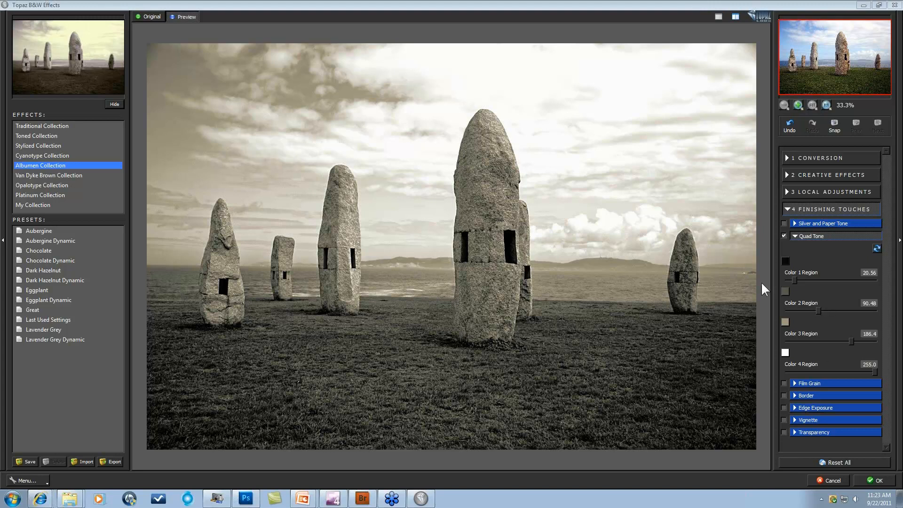
- Set the Quad Tone Color 1 to dark brown RGB 22, 18, 16 and Color 4 to pale yellow RGB 255, 251, 181
left_click(785, 262)
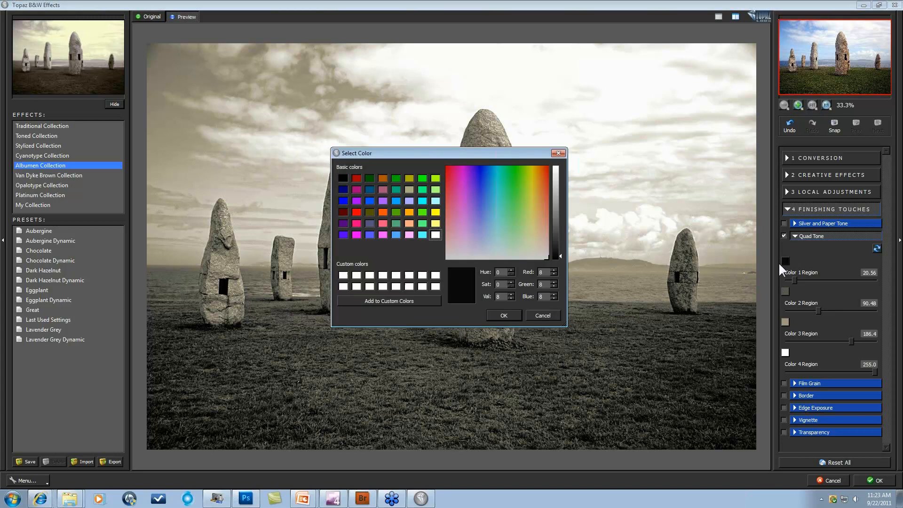
left_click(545, 248)
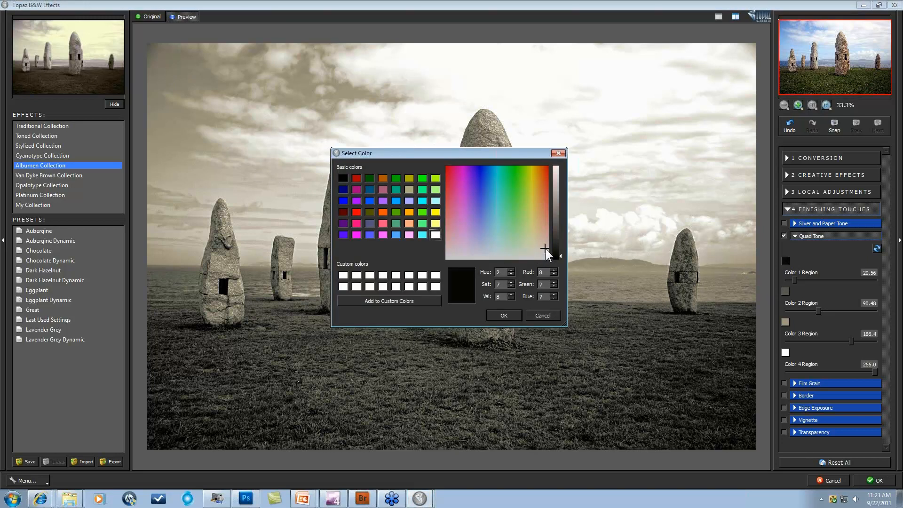
left_click(541, 236)
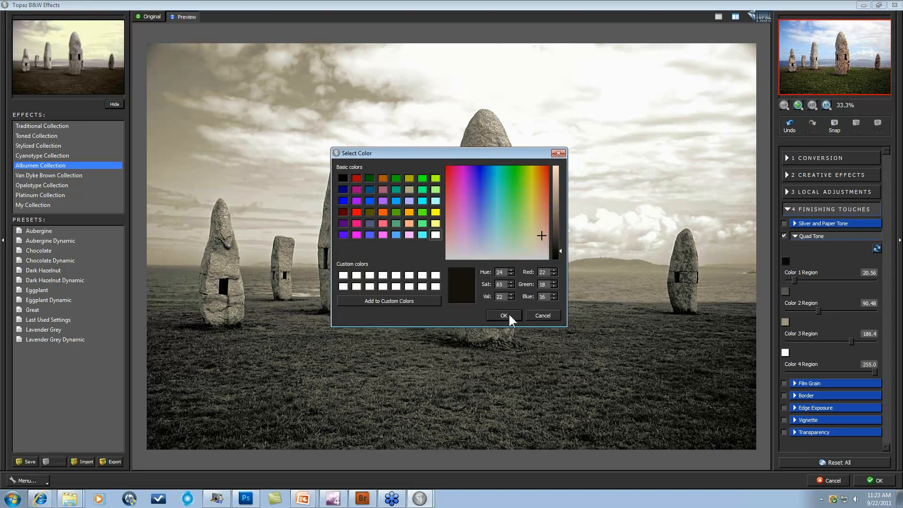
left_click(504, 316)
left_click(786, 352)
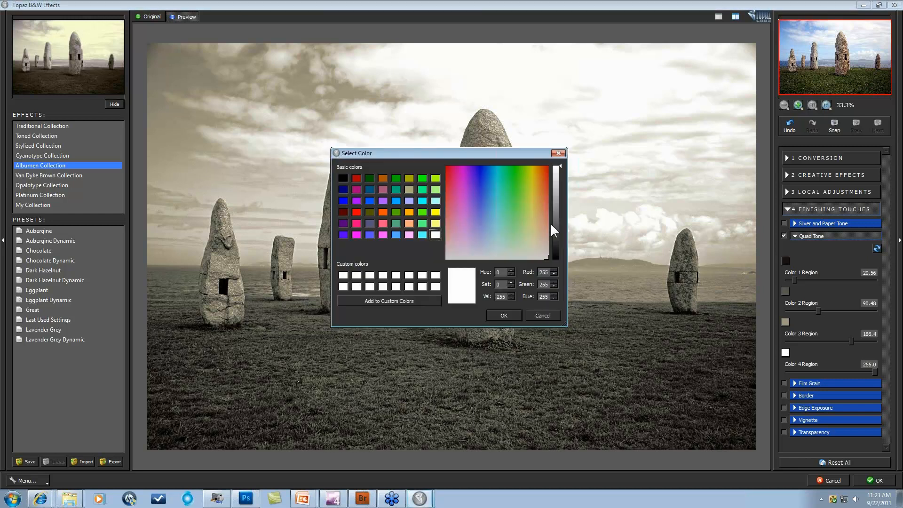
left_click_drag(543, 255, 532, 233)
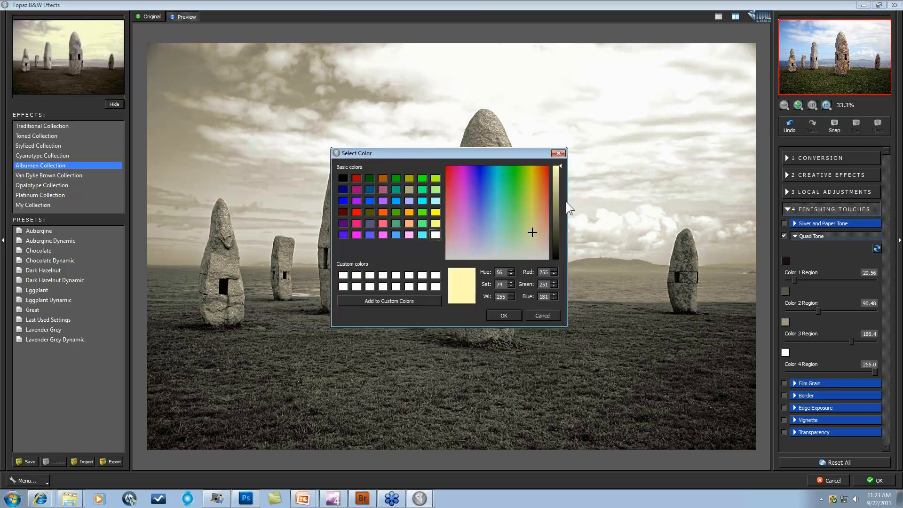
left_click(504, 315)
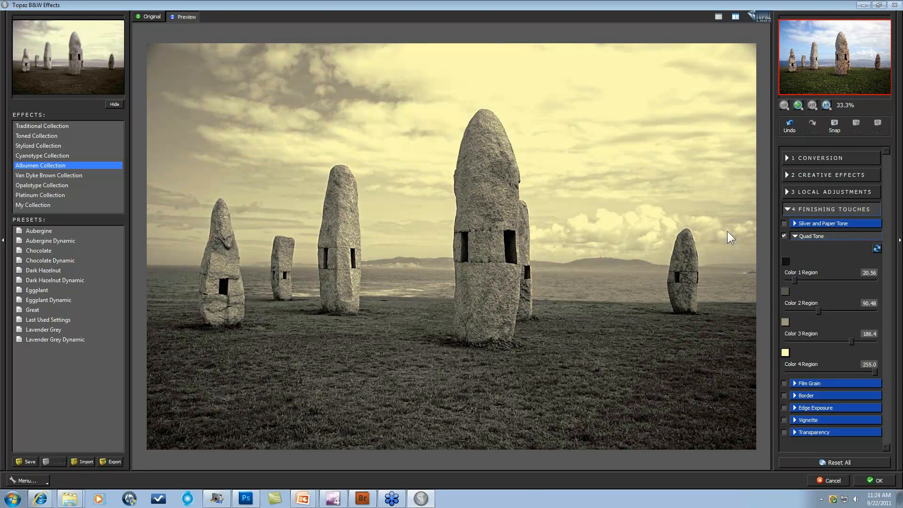
- Save the current settings as a preset named quadTest in My Collection
left_click(24, 459)
type("quadTest")
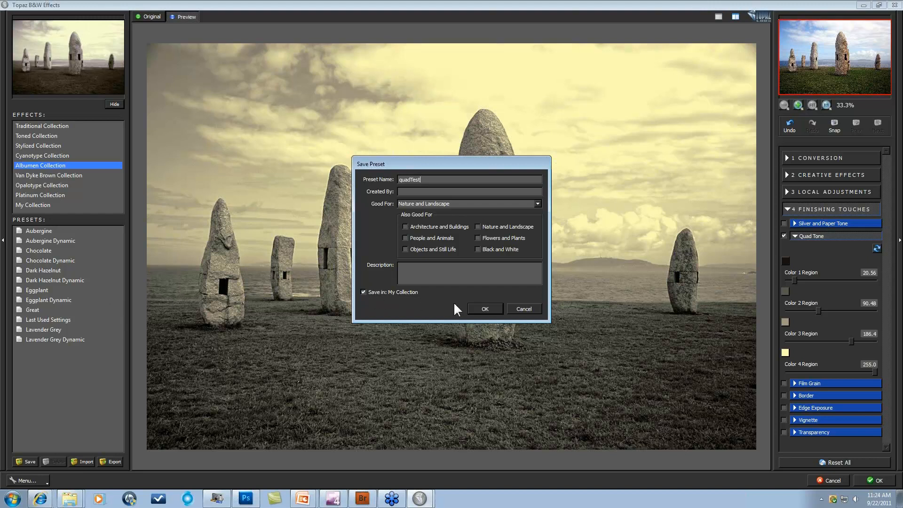
left_click(485, 308)
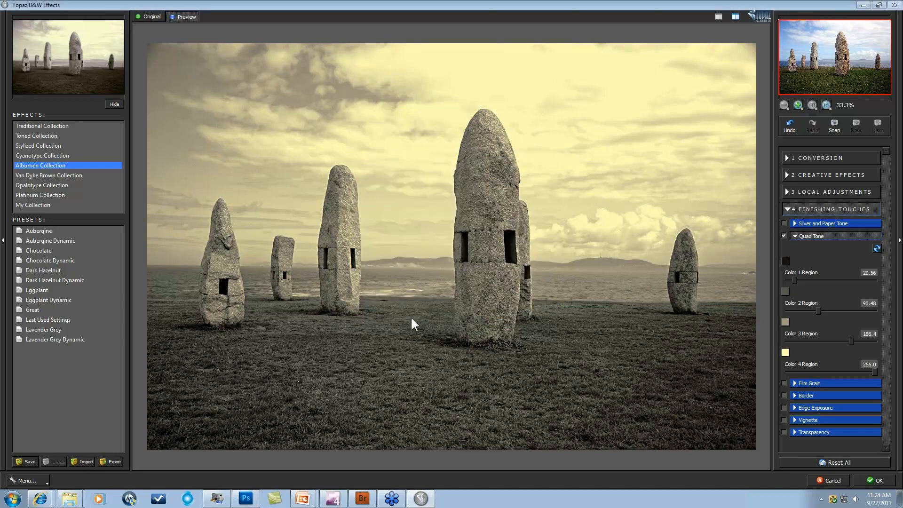
- Apply the quadTest preset from My Collection and view its Quad Tone settings in the Finishing Touches
left_click(38, 205)
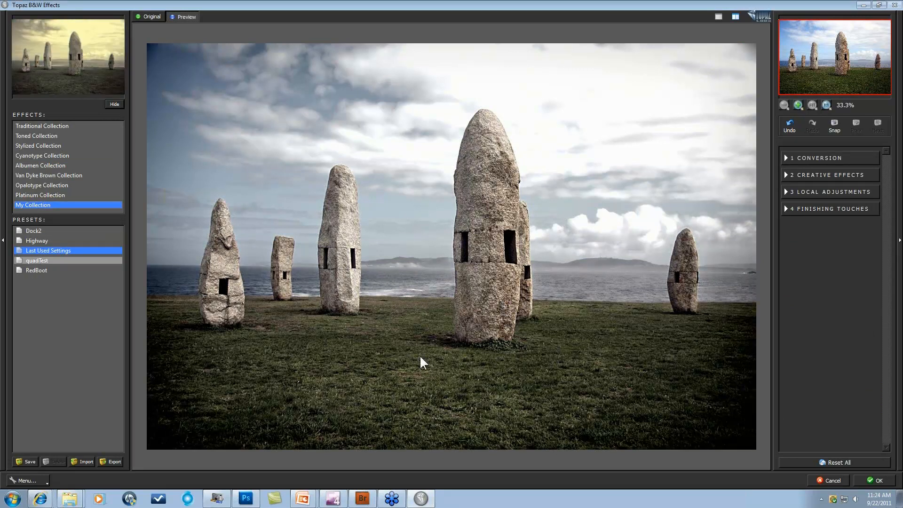
left_click(37, 260)
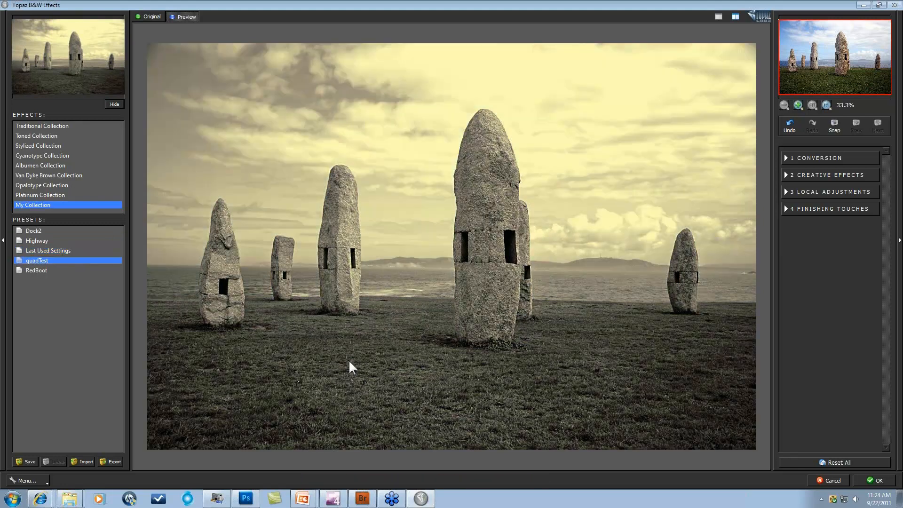
left_click(787, 209)
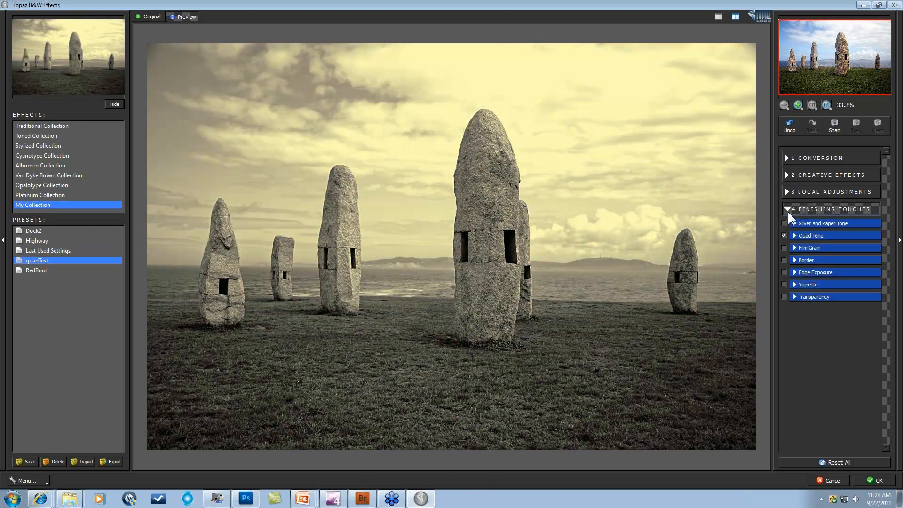
left_click(795, 236)
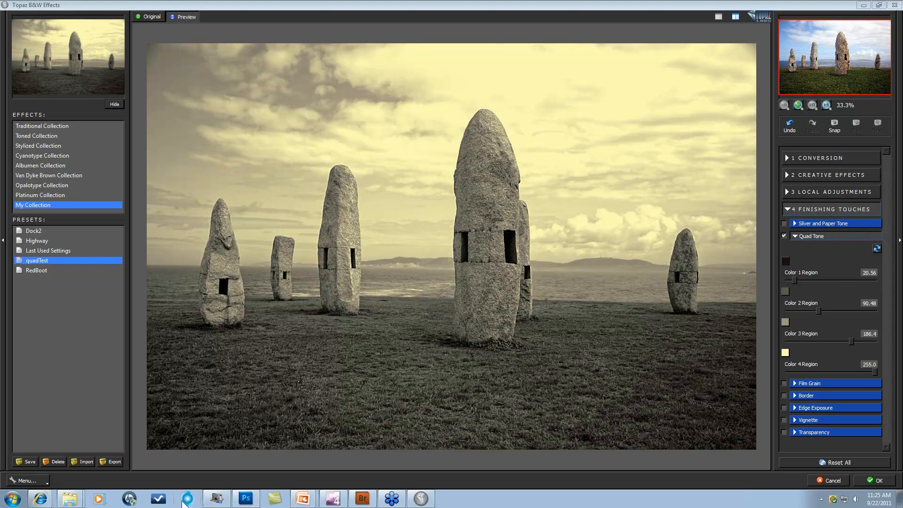
- Switch to the Topaz Quad Tone Revealed reference image with the tone gradients
left_click(217, 498)
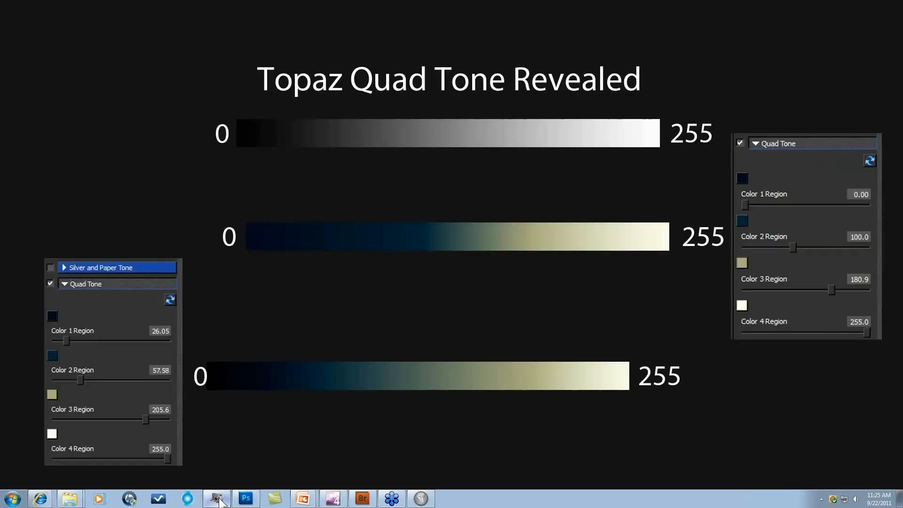
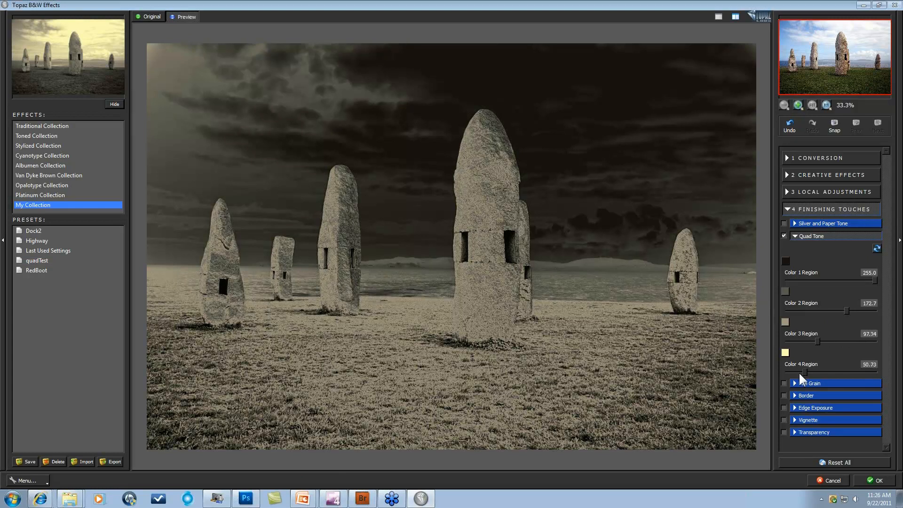
- Set the Quad Tone Color 4 Region to 0.00, Color 2 Region to 180.9 and Color 3 Region to 94.60
left_click_drag(800, 372, 765, 366)
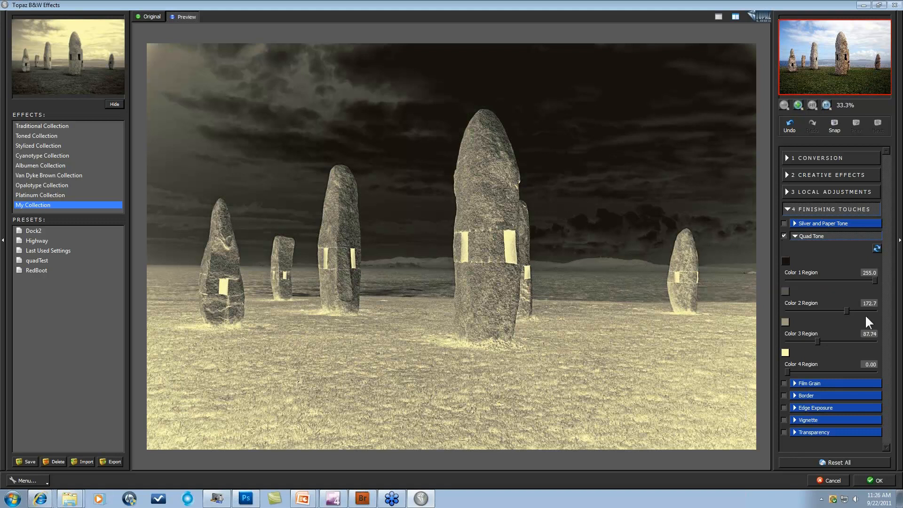
left_click_drag(845, 308, 848, 309)
mouse_move(817, 341)
left_mouse_down()
mouse_move(806, 341)
mouse_move(820, 341)
left_mouse_up()
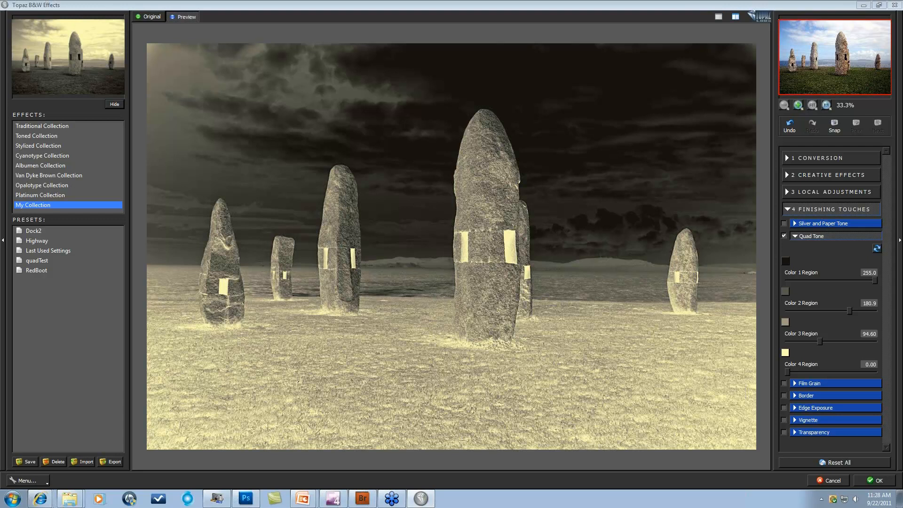
- Apply the Aubergine preset from the Albumen Collection to the standing stones photo
left_click(795, 432)
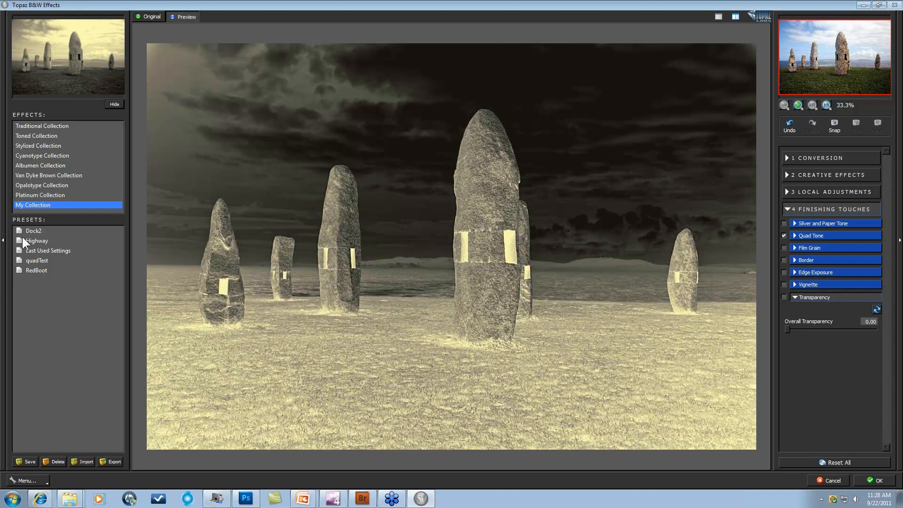
left_click(37, 163)
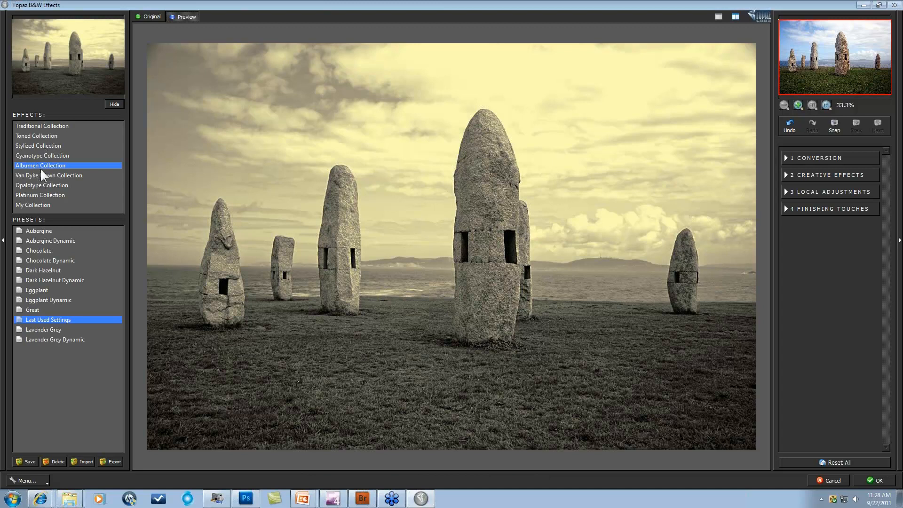
left_click(37, 231)
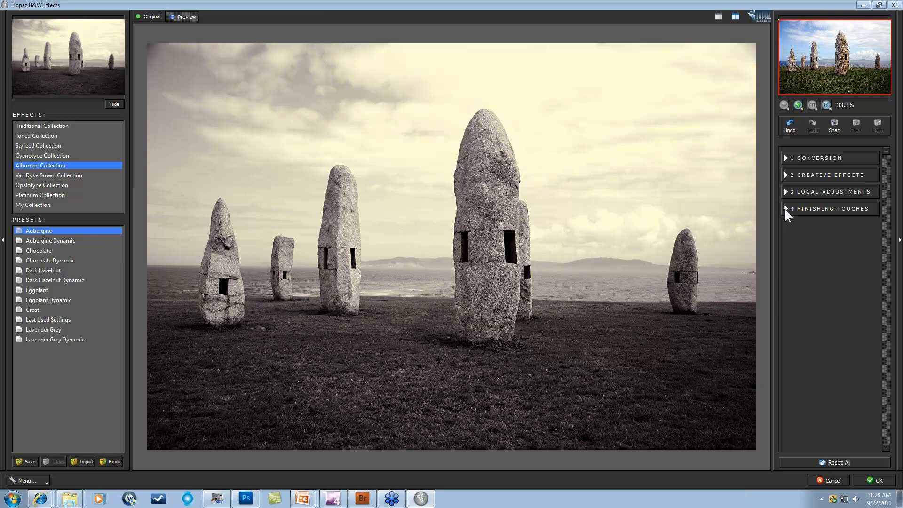
- Set the Overall Transparency in the Finishing Touches to 1.00 and compare the result side by side with the original
left_click(784, 208)
left_click(790, 297)
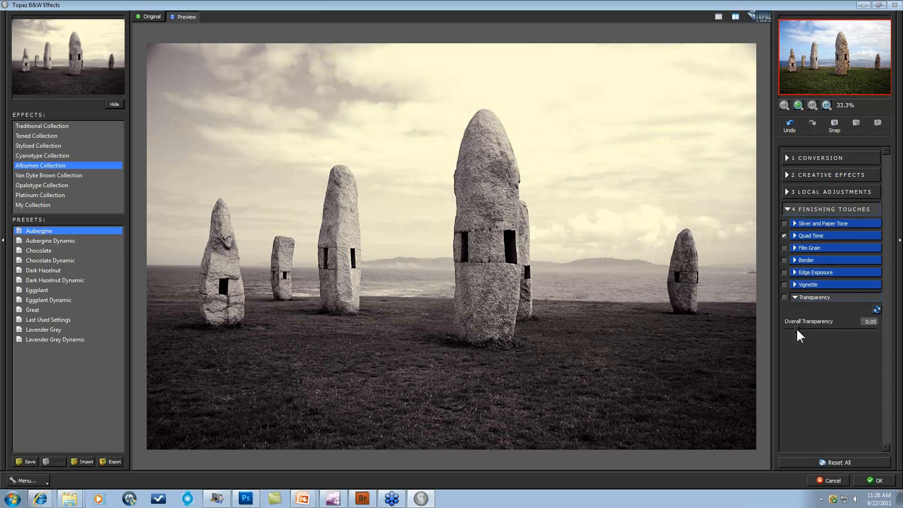
left_click_drag(805, 329, 833, 326)
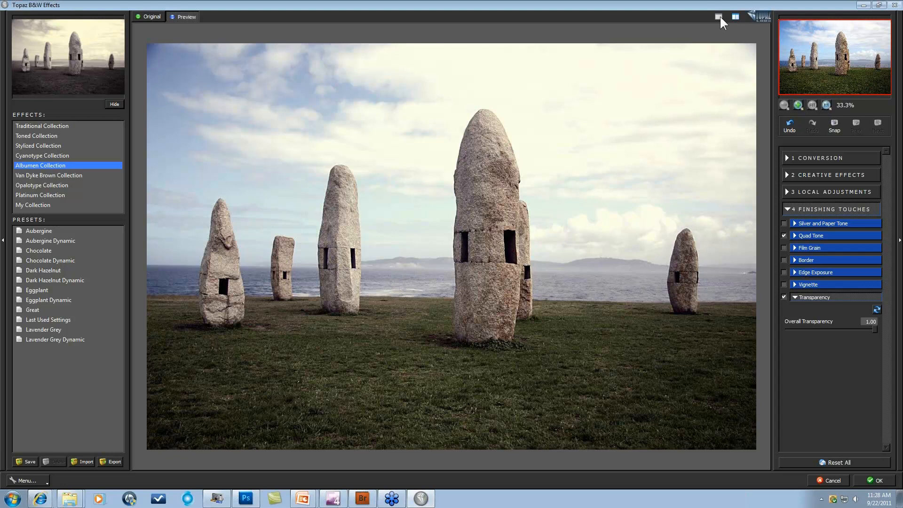
left_click(735, 17)
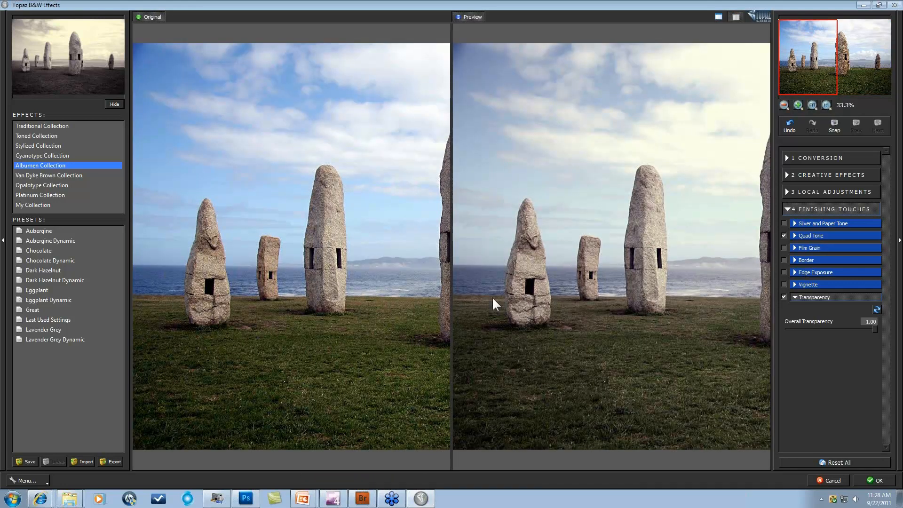
left_click(719, 17)
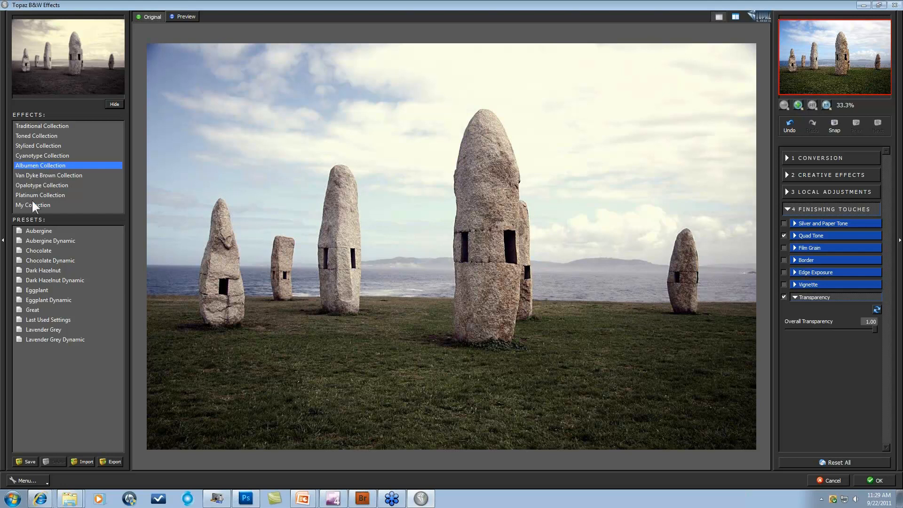
- Apply the Hand Tinted Chiffon preset from the Opalotype Collection
left_click(33, 184)
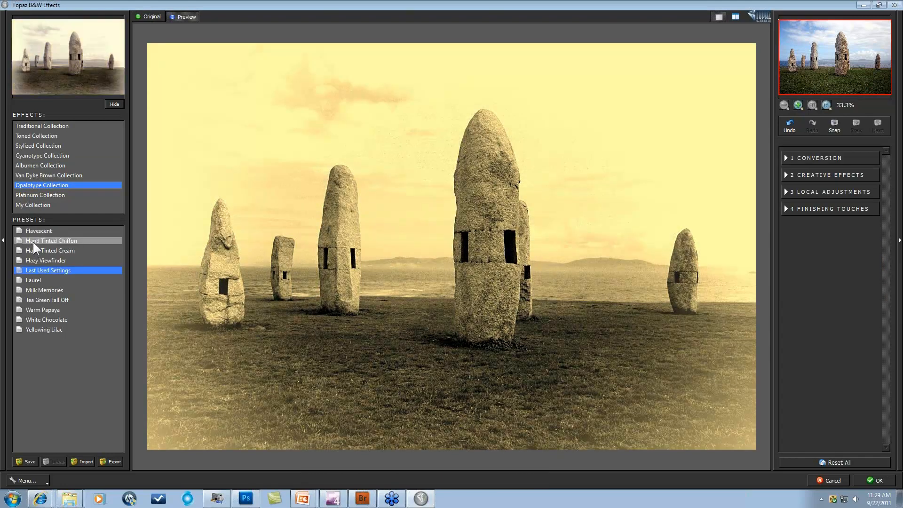
left_click(33, 242)
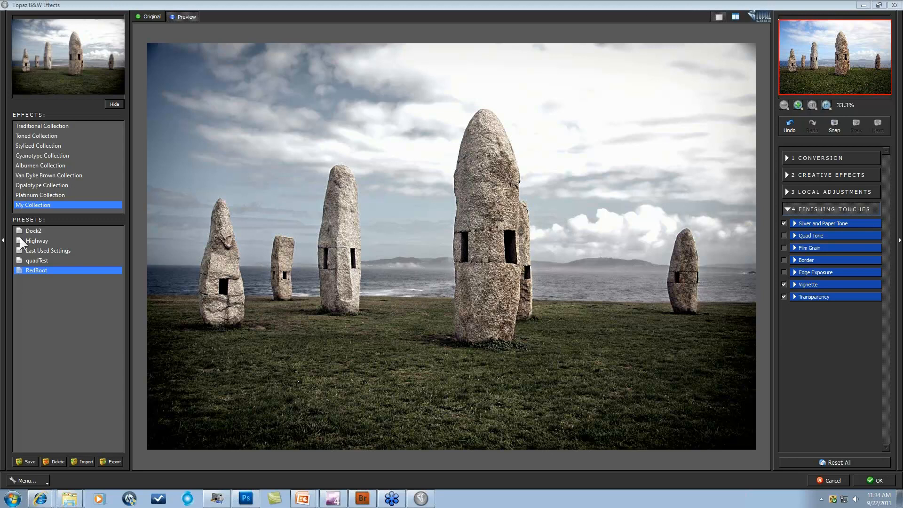
- Apply the Cerulean Tea Rose preset from the Cyanotype Collection and show its Quad Tone settings in the Finishing Touches
left_click(41, 156)
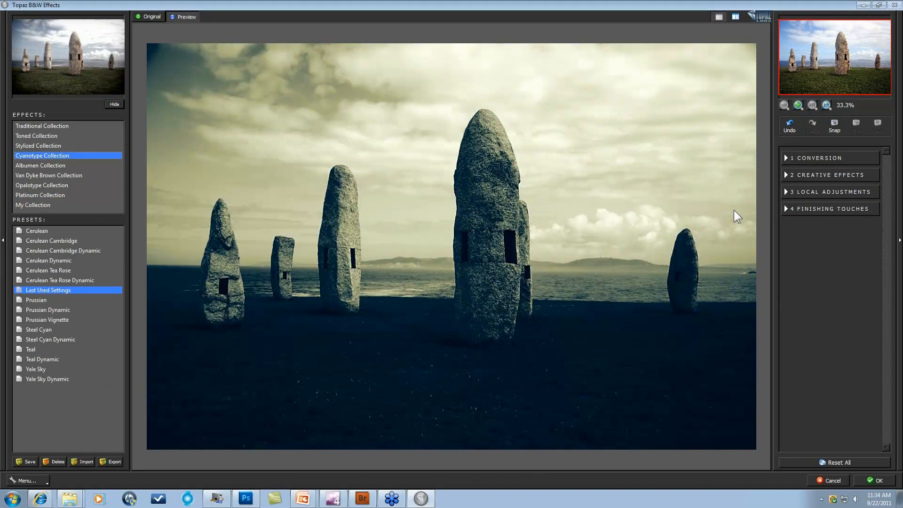
left_click(47, 280)
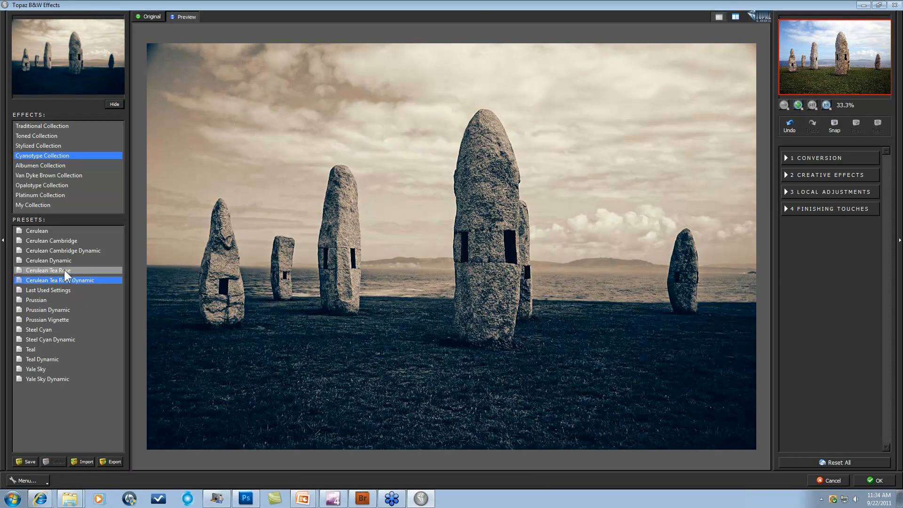
left_click(65, 272)
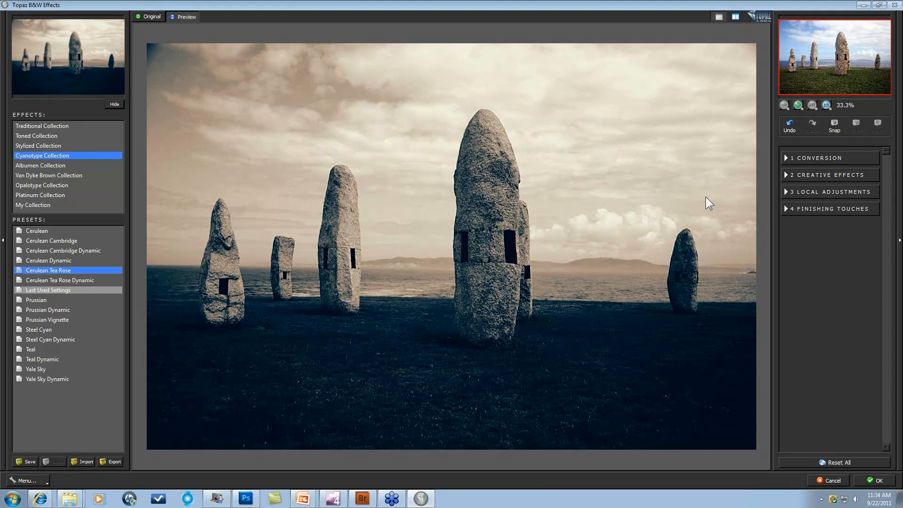
left_click(784, 210)
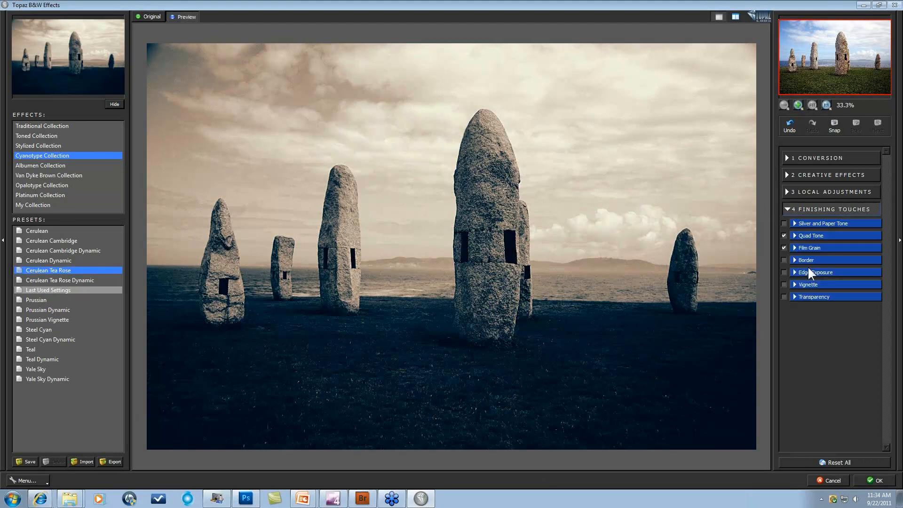
left_click(795, 236)
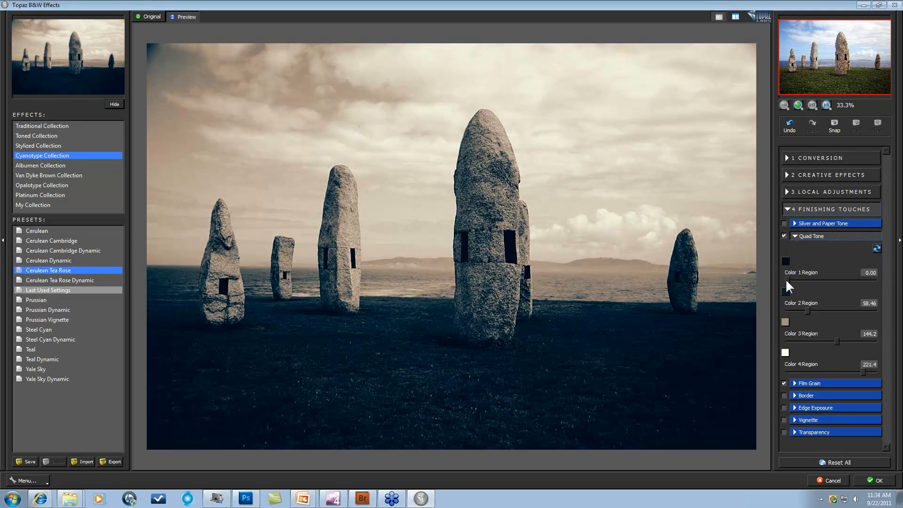
- Set the Quad Tone Color 2 Region to 32.90, Color 3 Region to 113.7 and Color 4 Region to 239.9, and apply the effect to the layer
left_click_drag(806, 311, 803, 308)
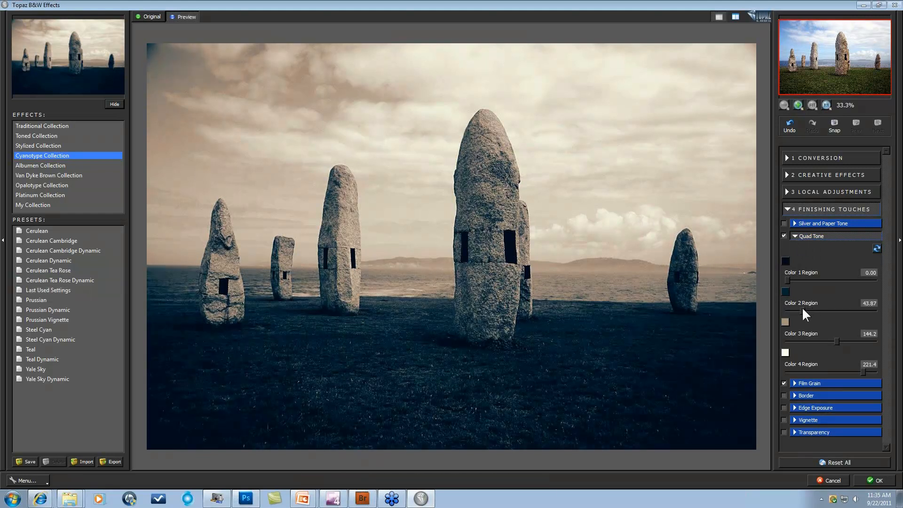
left_click_drag(840, 342, 833, 341)
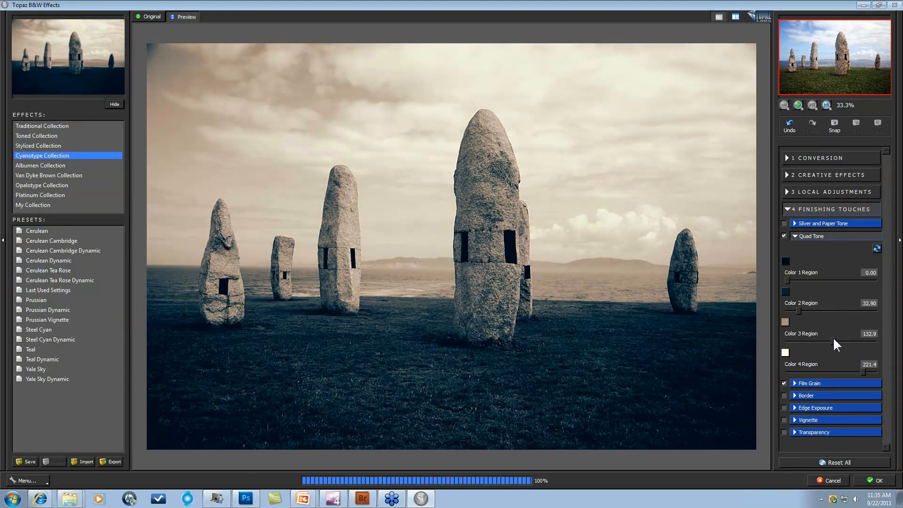
left_click_drag(866, 373, 868, 372)
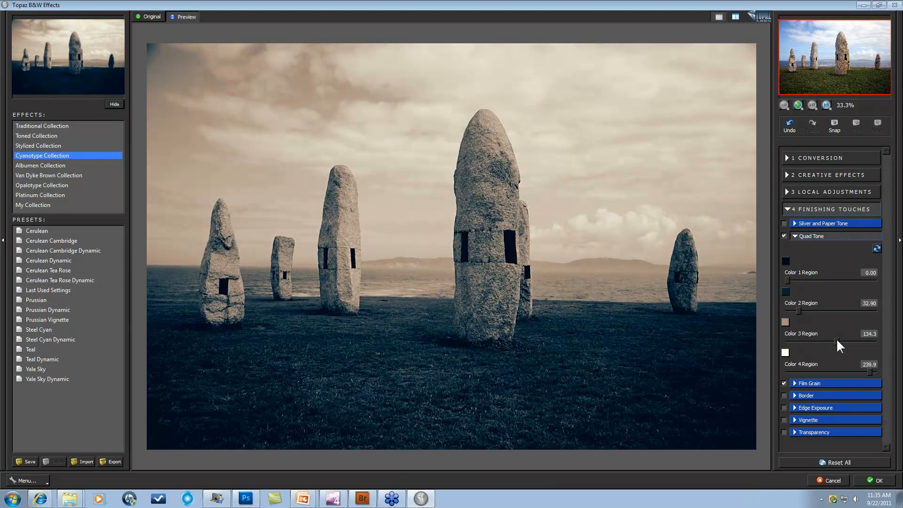
left_click_drag(835, 341, 826, 340)
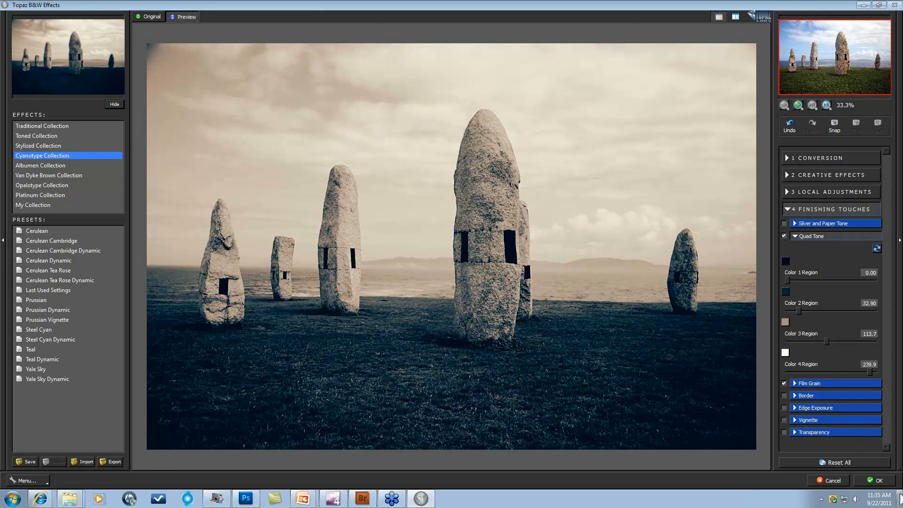
left_click(880, 483)
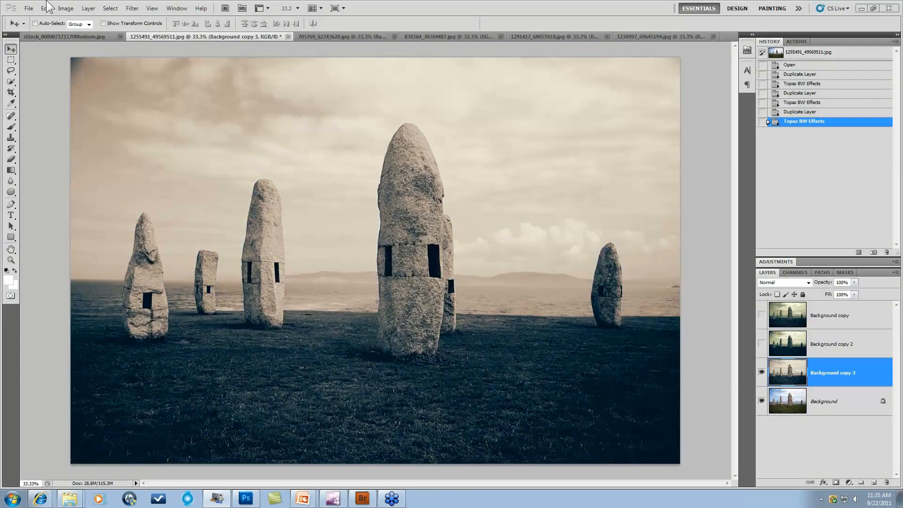
left_click(130, 10)
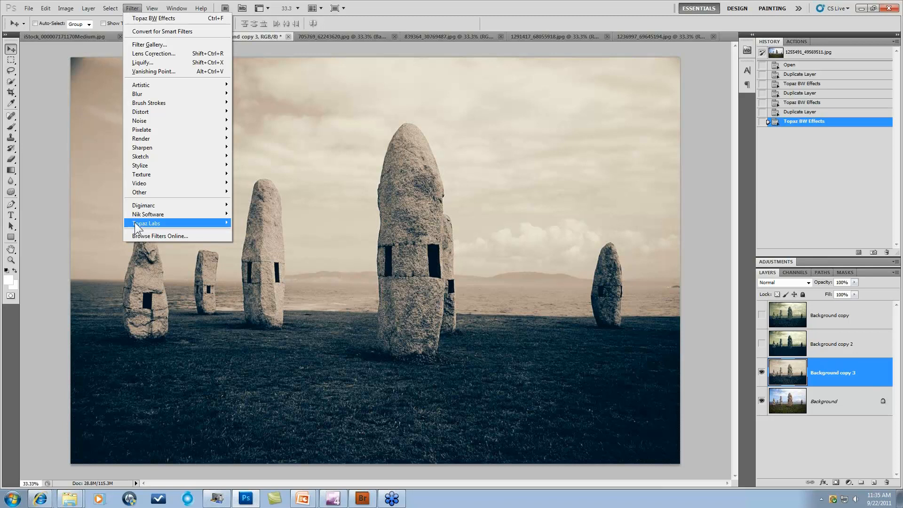
mouse_move(188, 223)
left_click(265, 231)
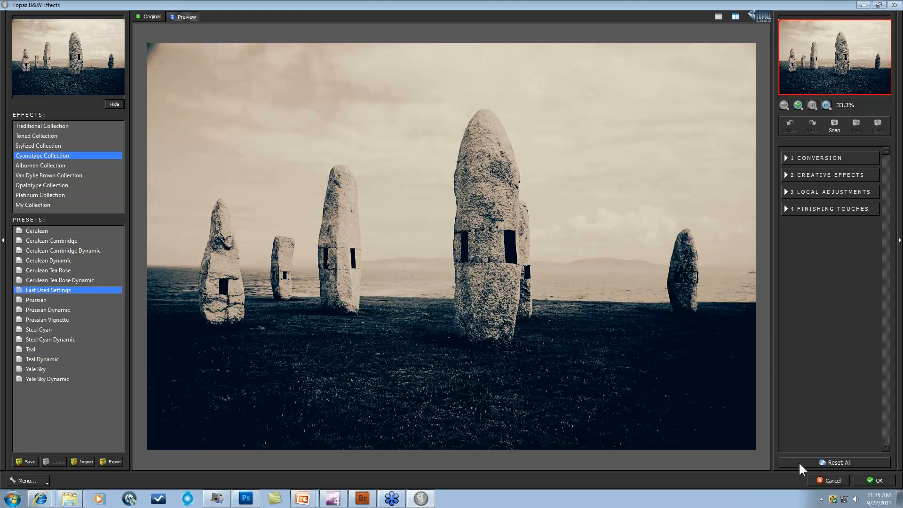
left_click(824, 476)
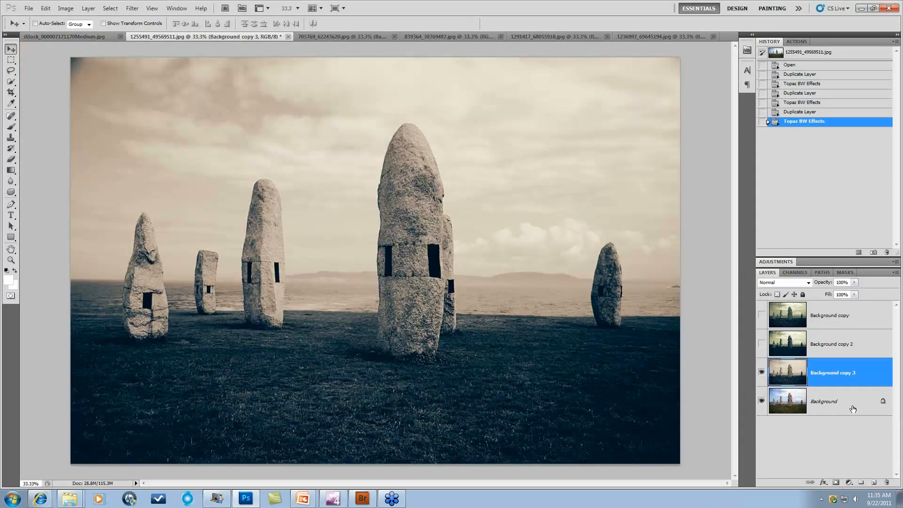
- Open Topaz B&W Effects on the Background layer and view the Quad Tone values of the last used settings
left_click(151, 9)
mouse_move(132, 9)
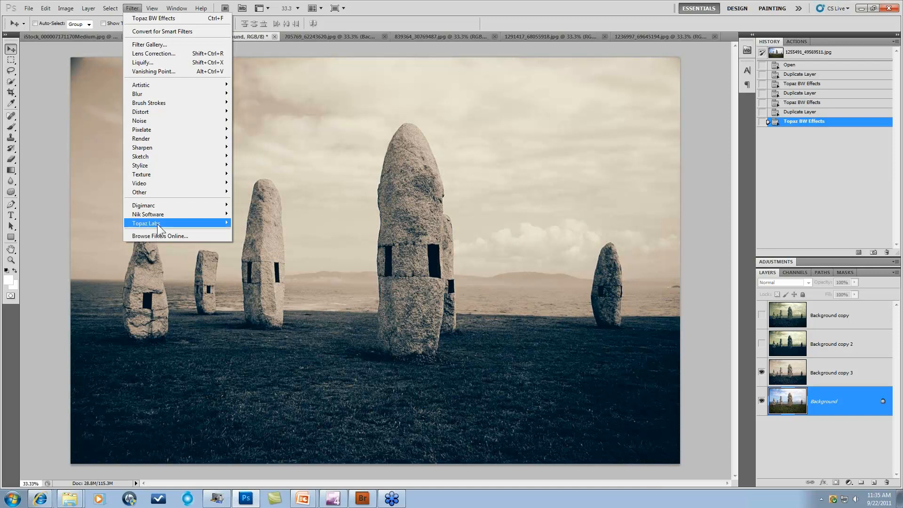
mouse_move(226, 223)
left_click(258, 231)
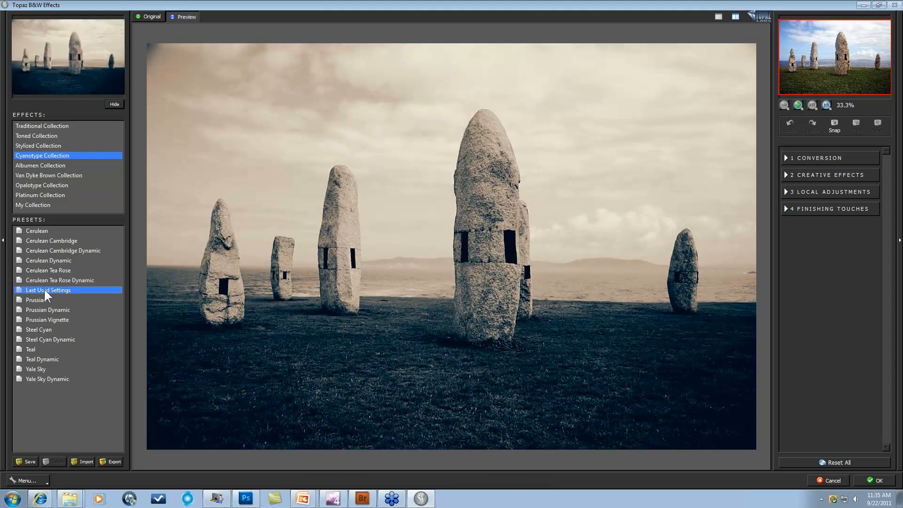
left_click(785, 209)
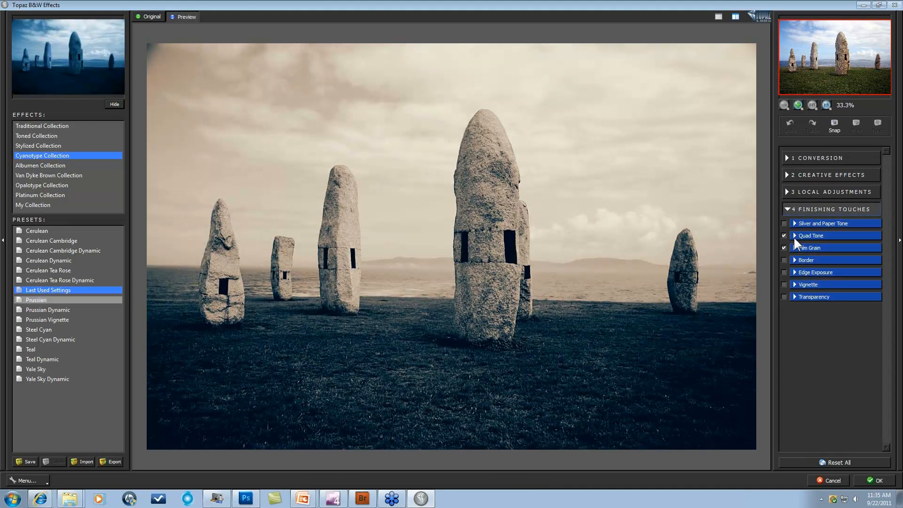
left_click(795, 236)
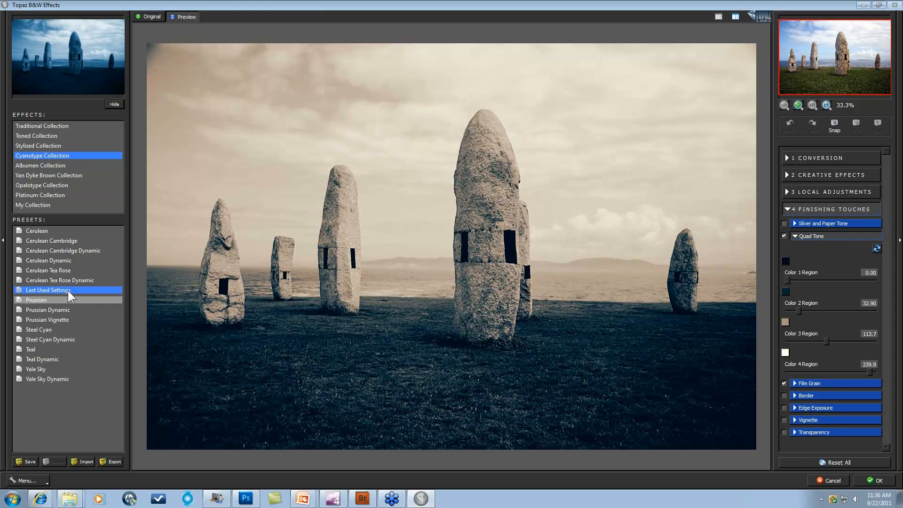
- Try the Cerulean Dynamic preset and the Last Used Settings in the Cyanotype Collection, and close the filter without applying it
left_click(46, 260)
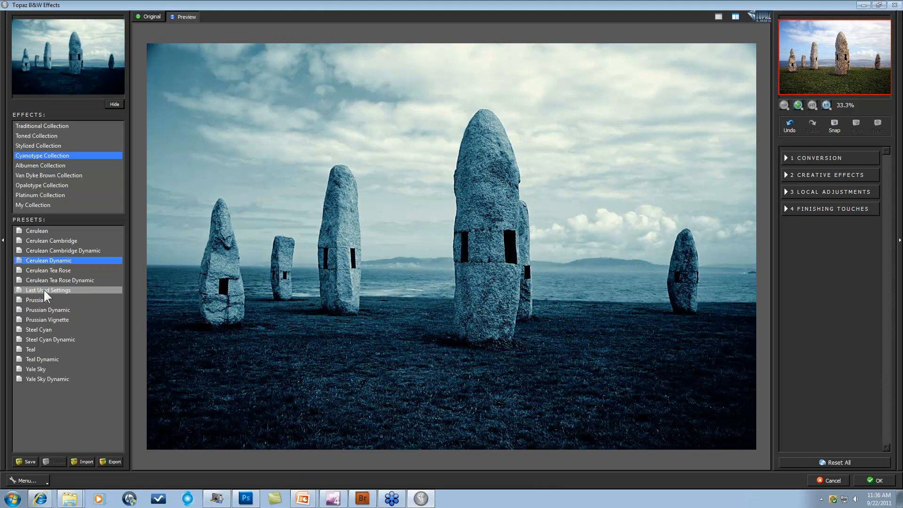
left_click(44, 289)
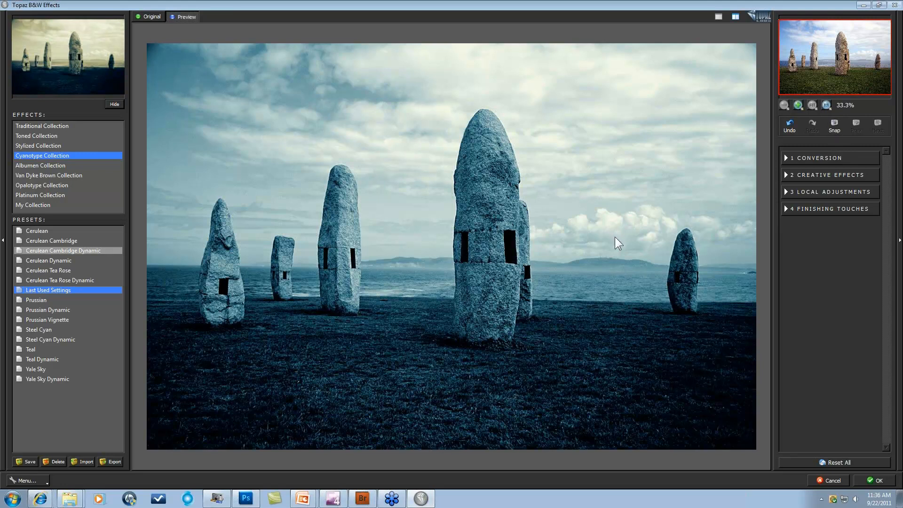
left_click(788, 159)
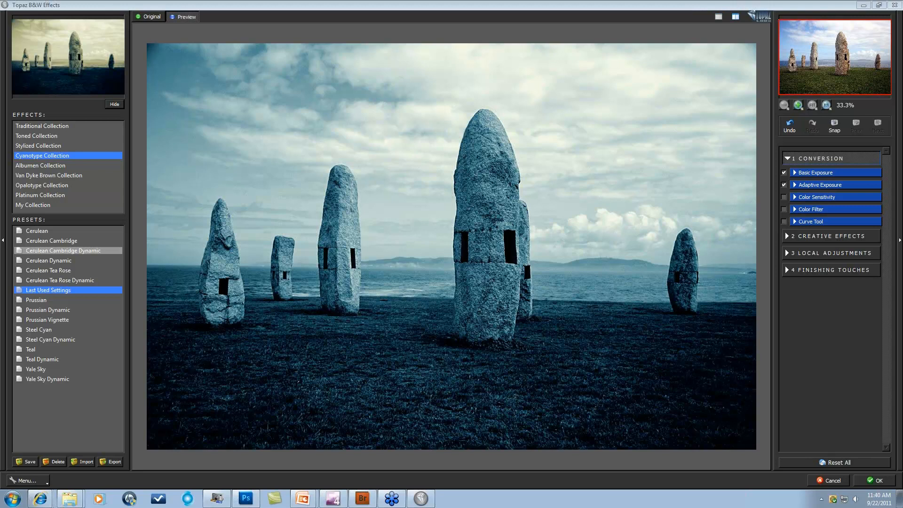
left_click(840, 480)
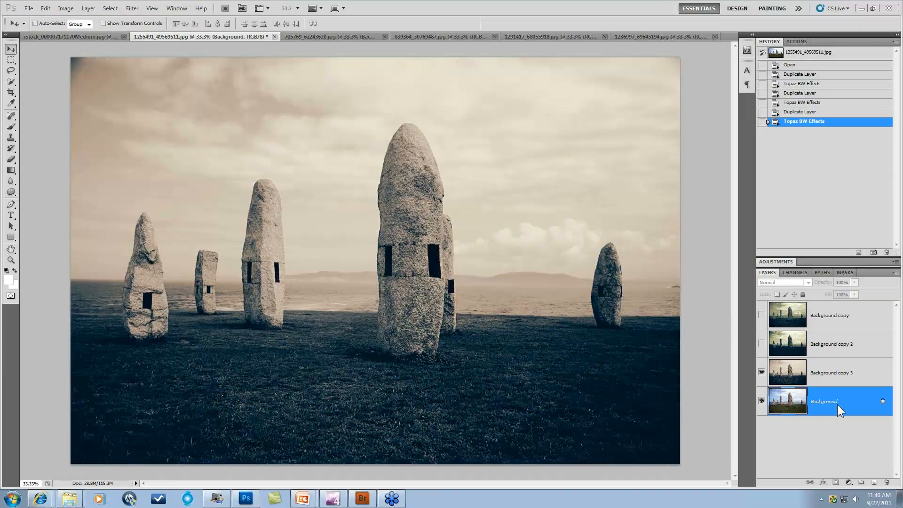
- Duplicate the Background layer and convert the copy into a smart object for re-editable smart filters
left_click_drag(853, 412, 873, 481)
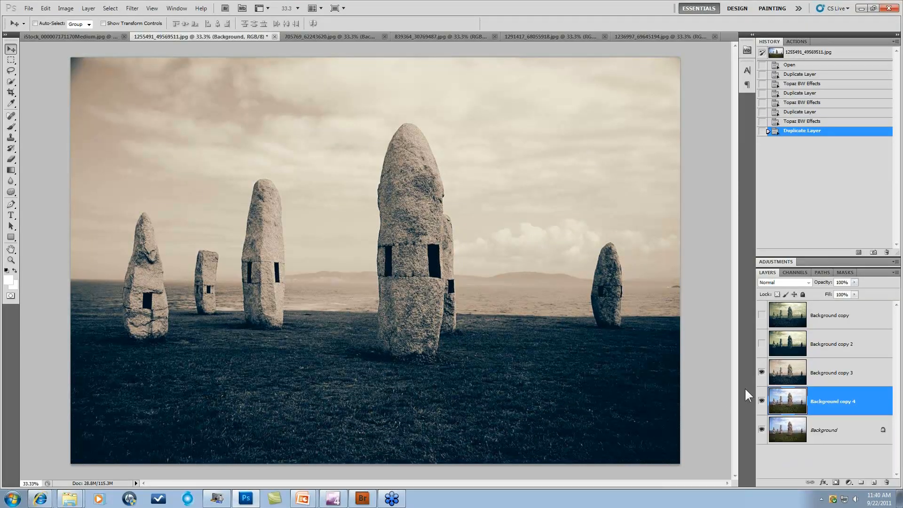
left_click(132, 8)
left_click(141, 31)
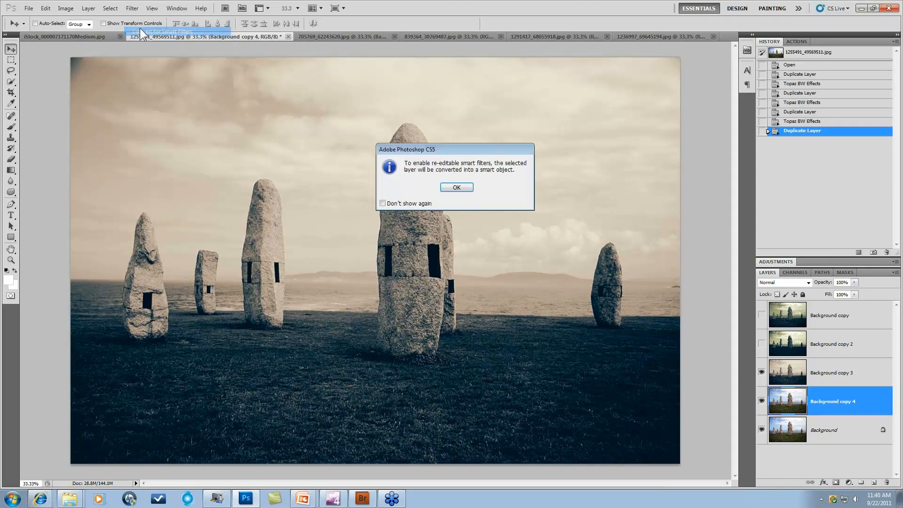
left_click(459, 189)
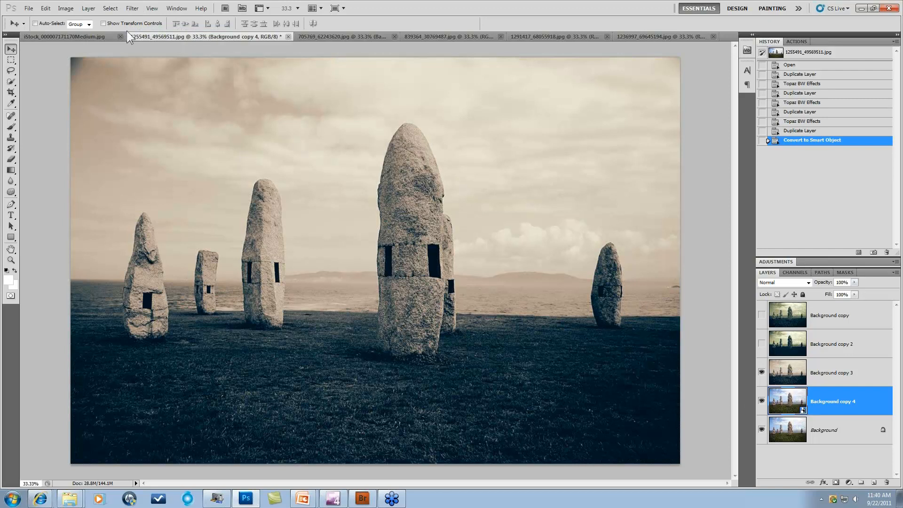
- Open Topaz BW Effects on Background copy 4 and set the Quad Tone Color 1 Region to 10.97, Color 2 Region to 52.10 and Color 3 Region to 116.5
left_click(134, 8)
mouse_move(156, 222)
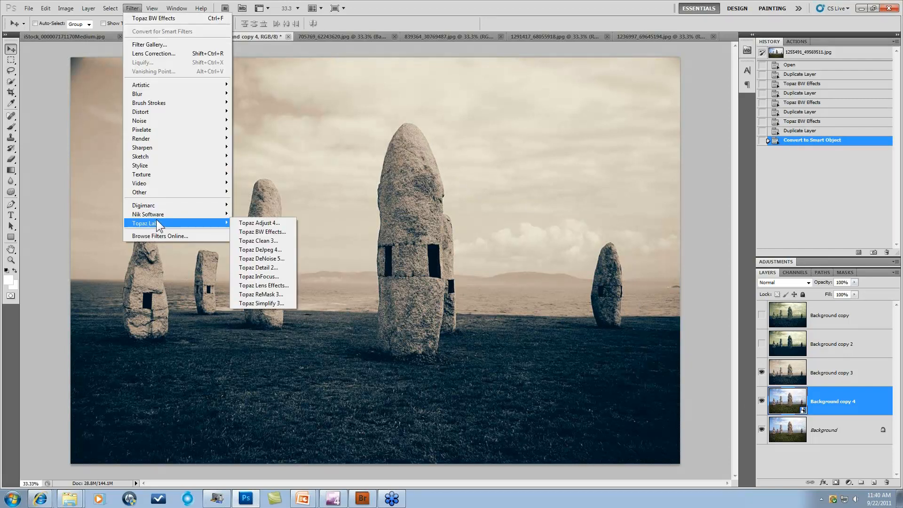
left_click(256, 232)
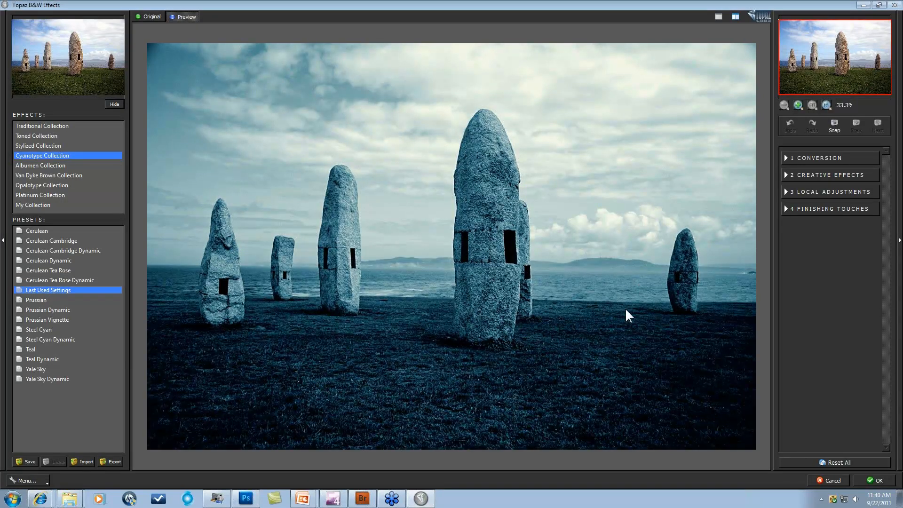
left_click(787, 157)
left_click(814, 172)
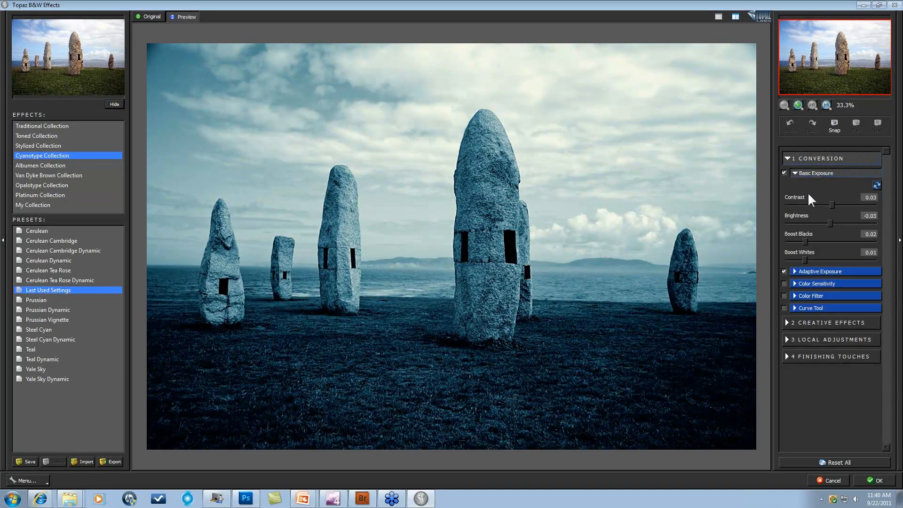
left_click(787, 354)
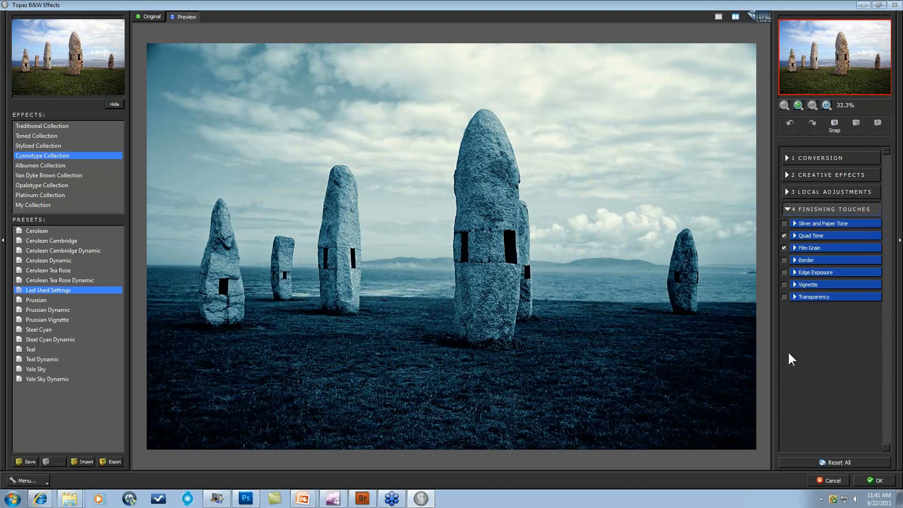
left_click(794, 236)
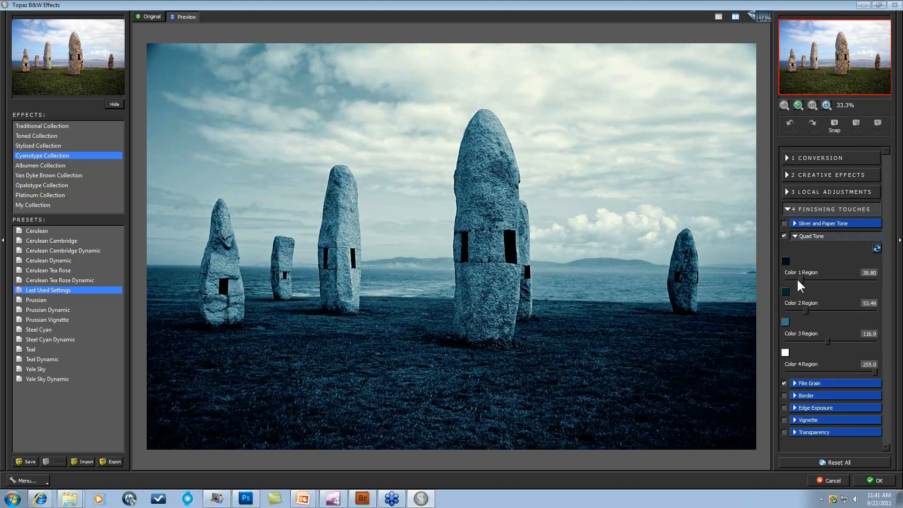
left_click_drag(800, 279, 791, 277)
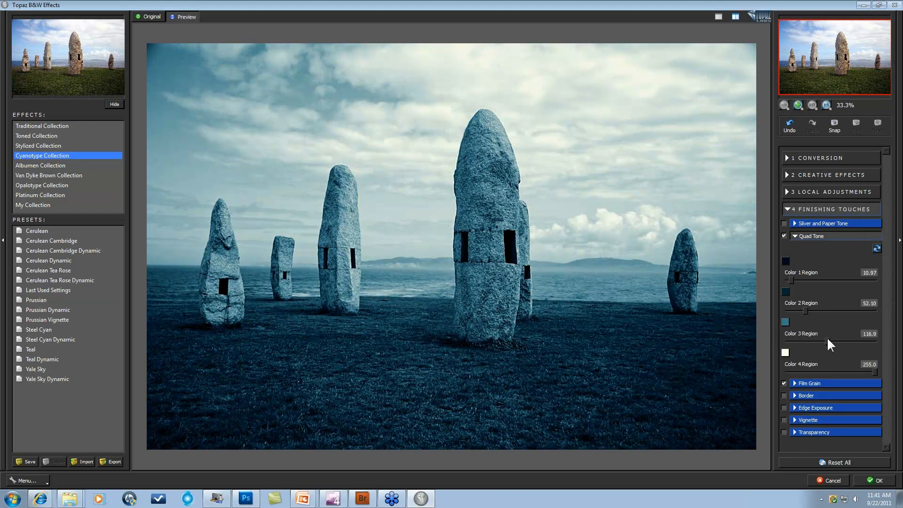
left_click_drag(833, 339, 826, 338)
- Change the third Quad Tone color to a grey with Red 138, Green 136 and Blue 129, and apply the effect to the smart object
left_click(785, 322)
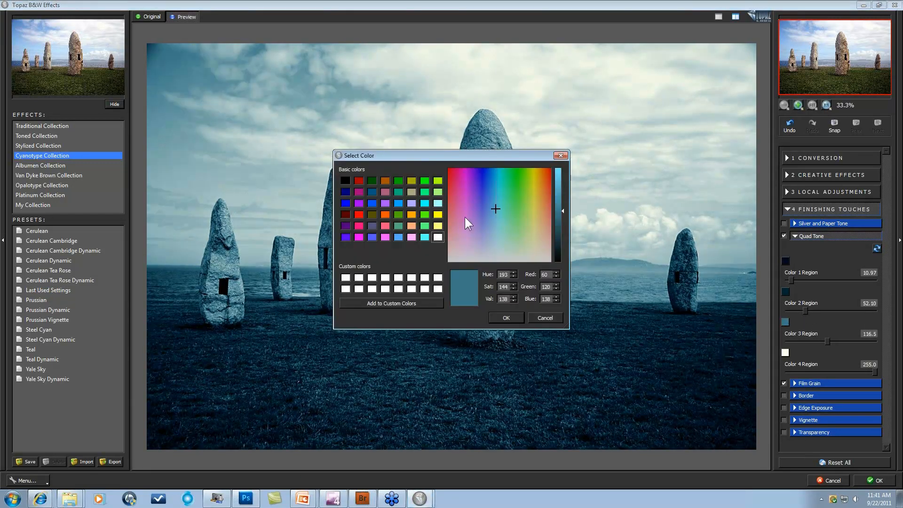
left_click_drag(495, 205, 538, 255)
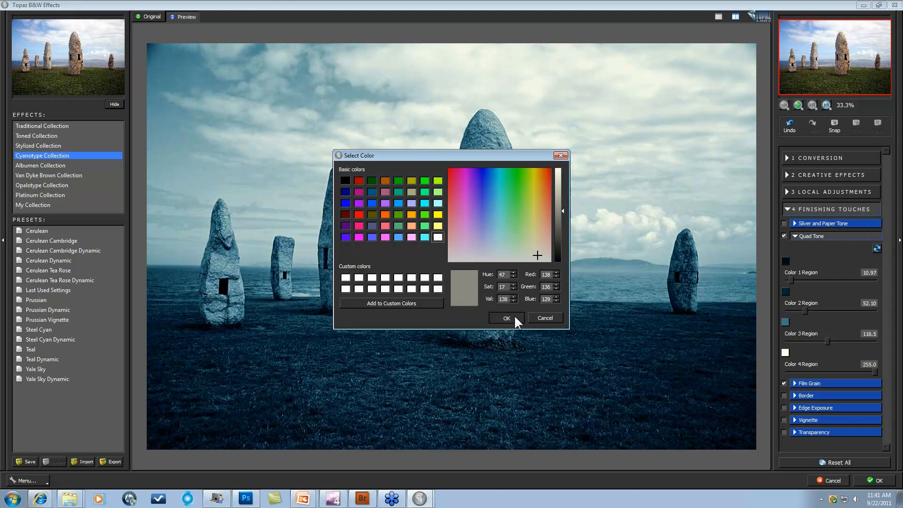
left_click(515, 318)
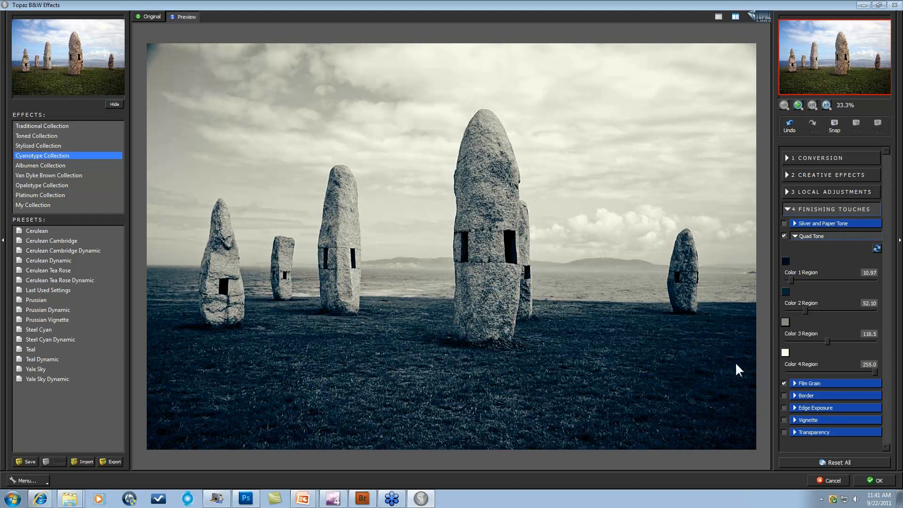
left_click(874, 480)
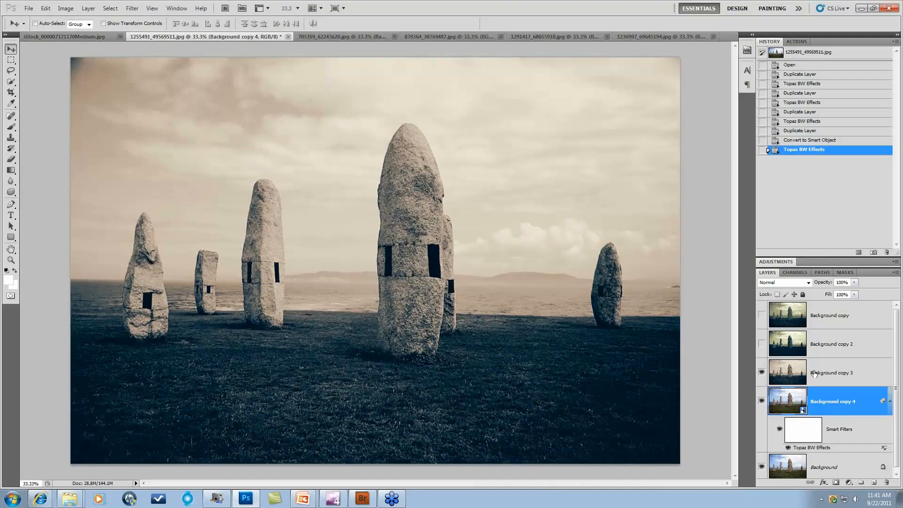
- Reopen the Topaz BW Effects smart filter on Background copy 4 and set the Quad Tone Color 3 Region to 131.6
double_click(819, 447)
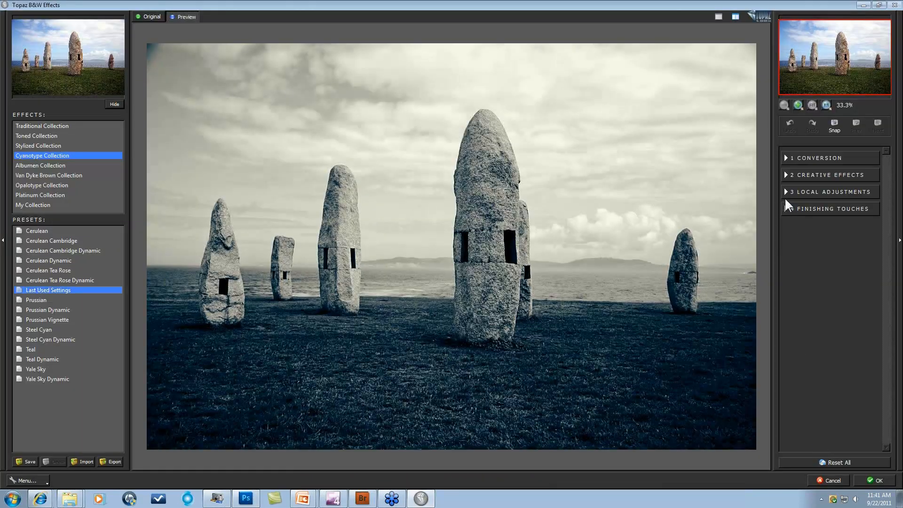
left_click(788, 210)
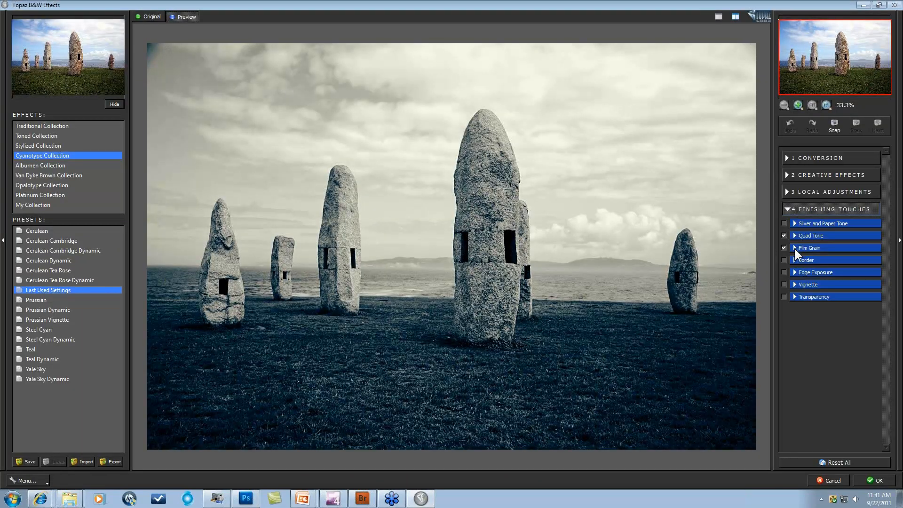
left_click(795, 236)
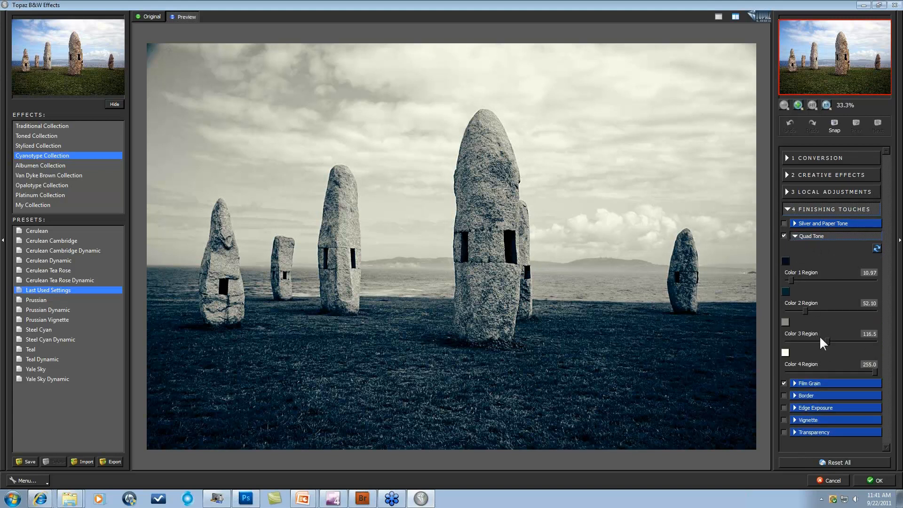
left_click_drag(826, 340, 832, 340)
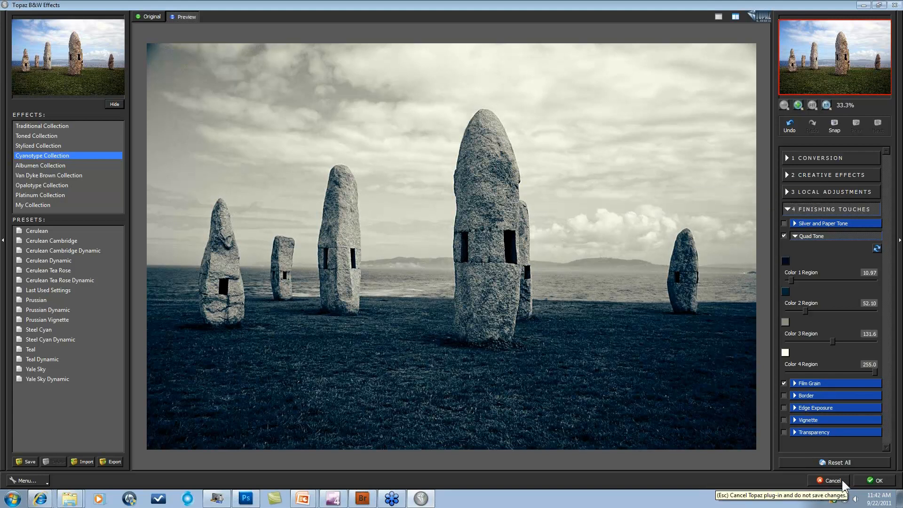
left_click(861, 480)
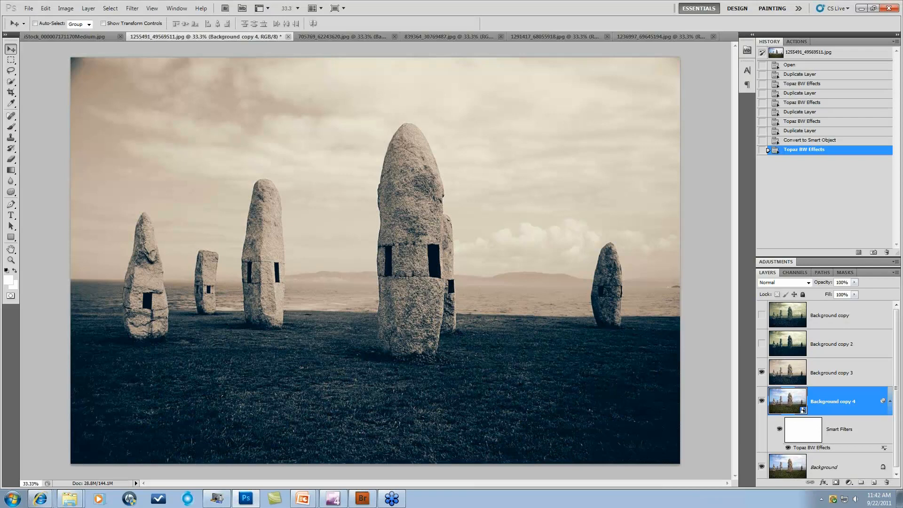